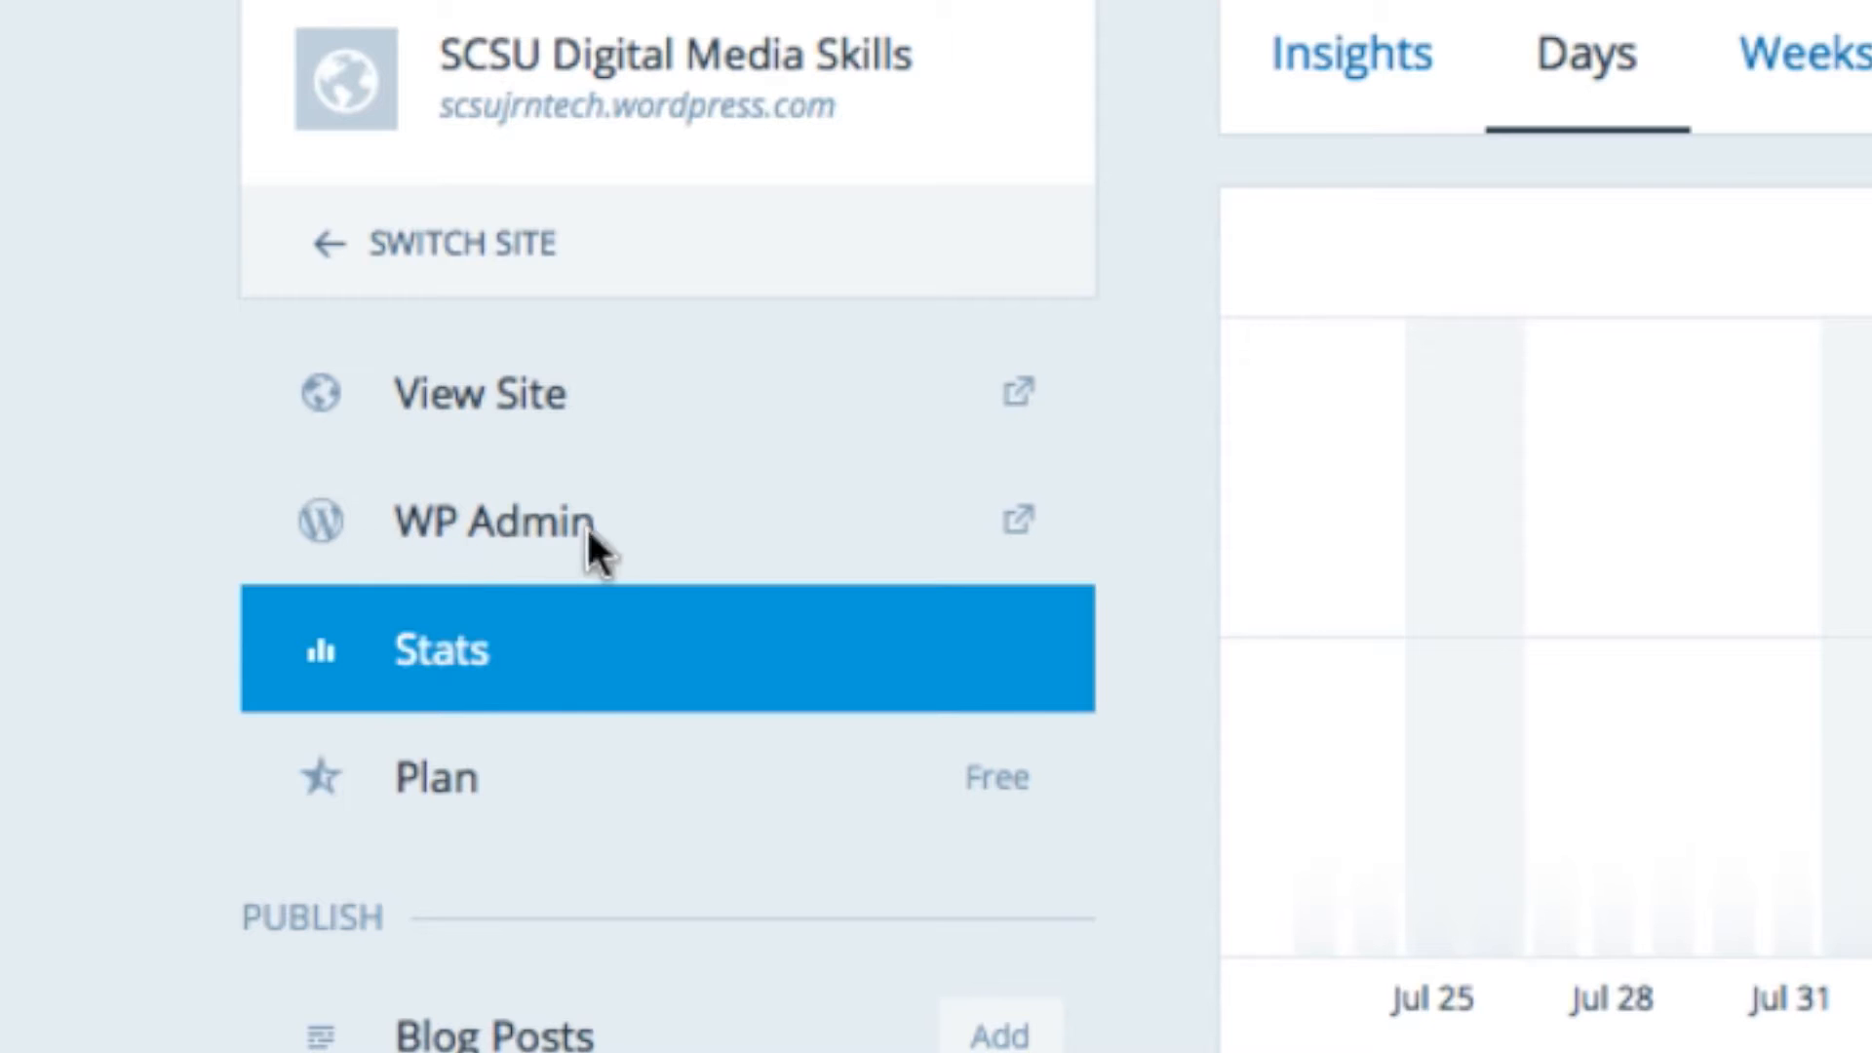
Step: Open the site's WP Admin dashboard and collapse its side navigation to icons only
{"action": "left_click", "coordinate": [522, 538]}
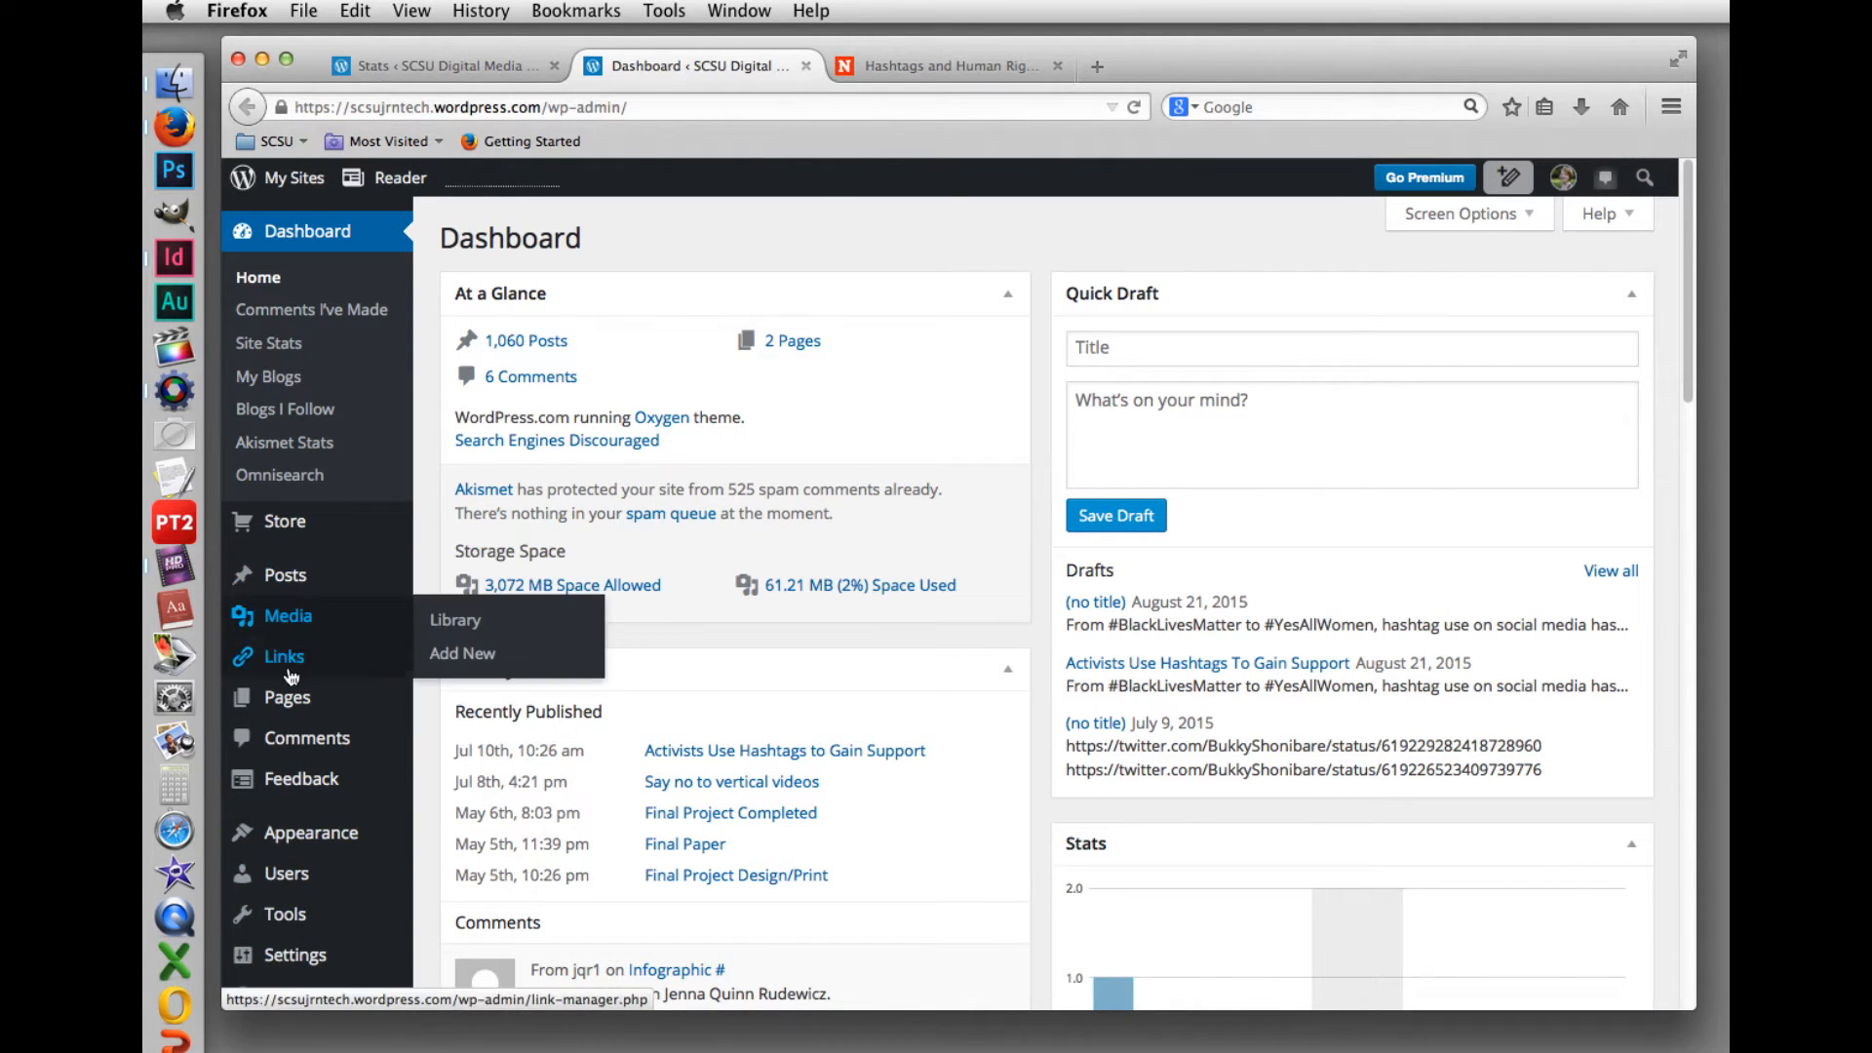
{"action": "left_click", "coordinate": [245, 1010]}
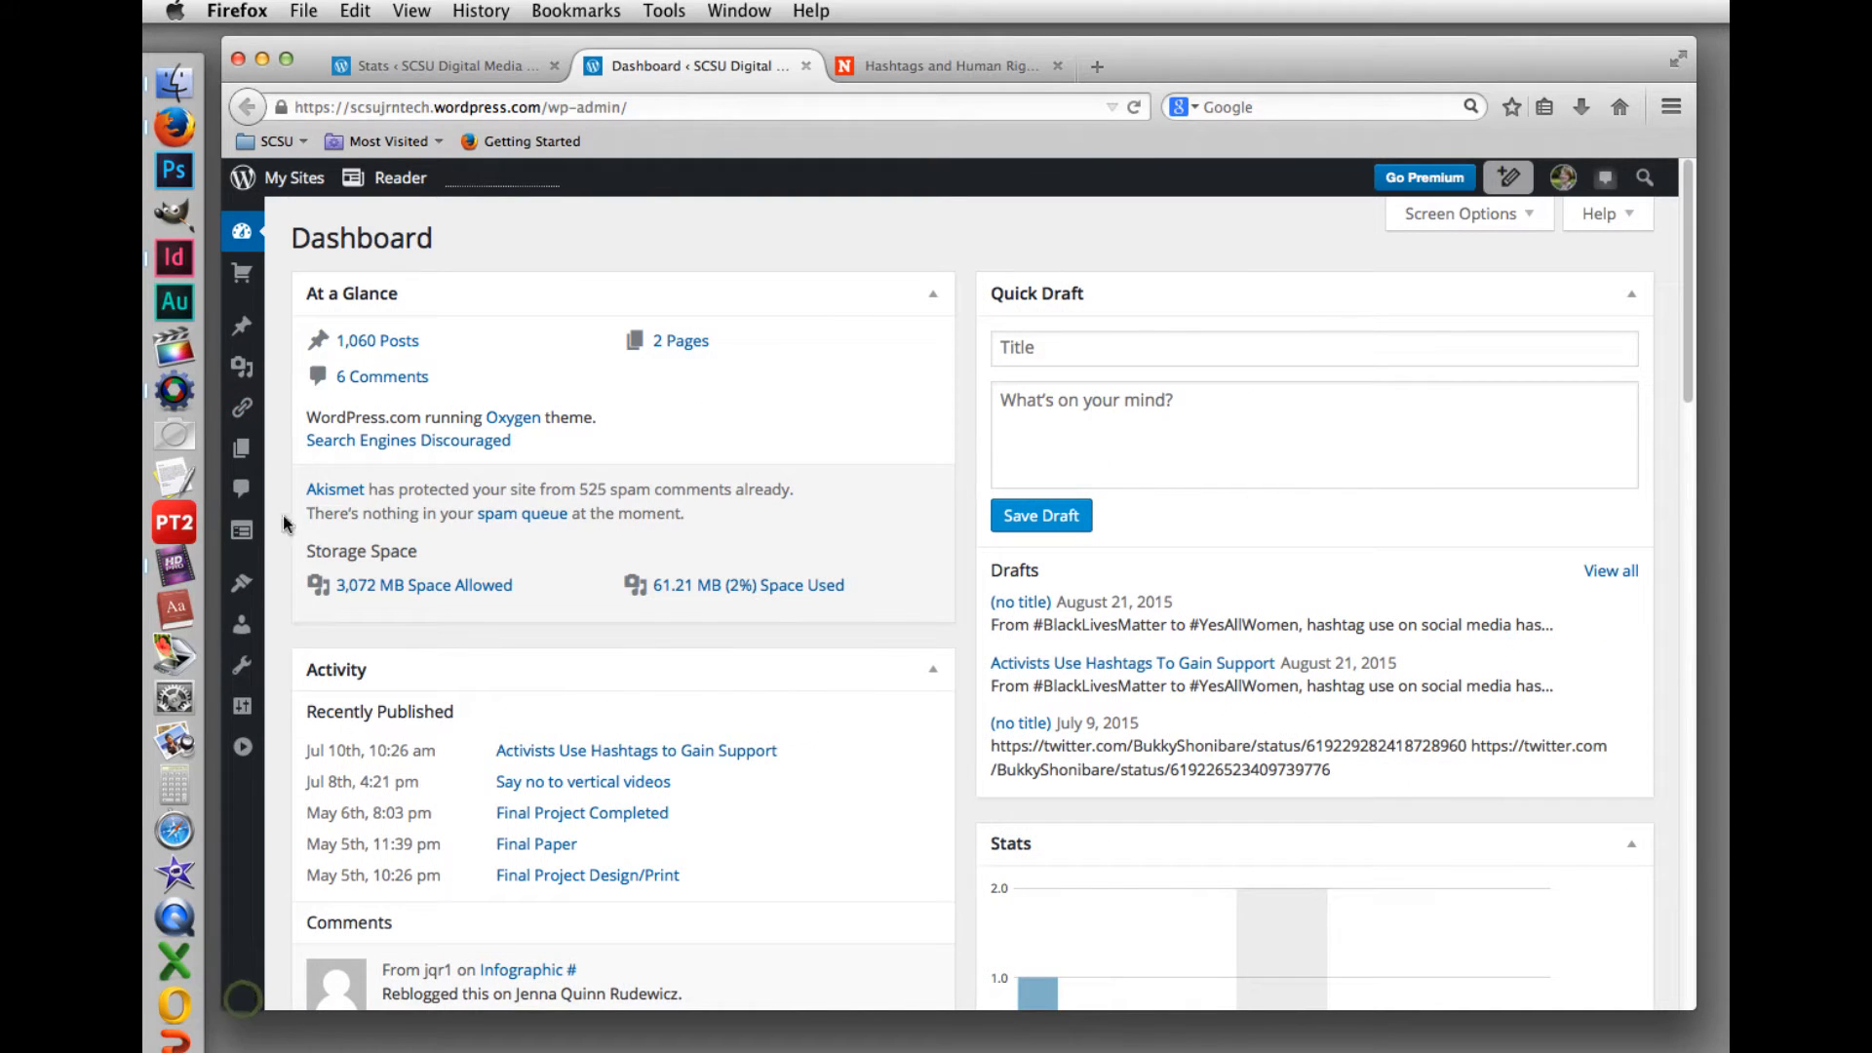
{"action": "left_click", "coordinate": [243, 750]}
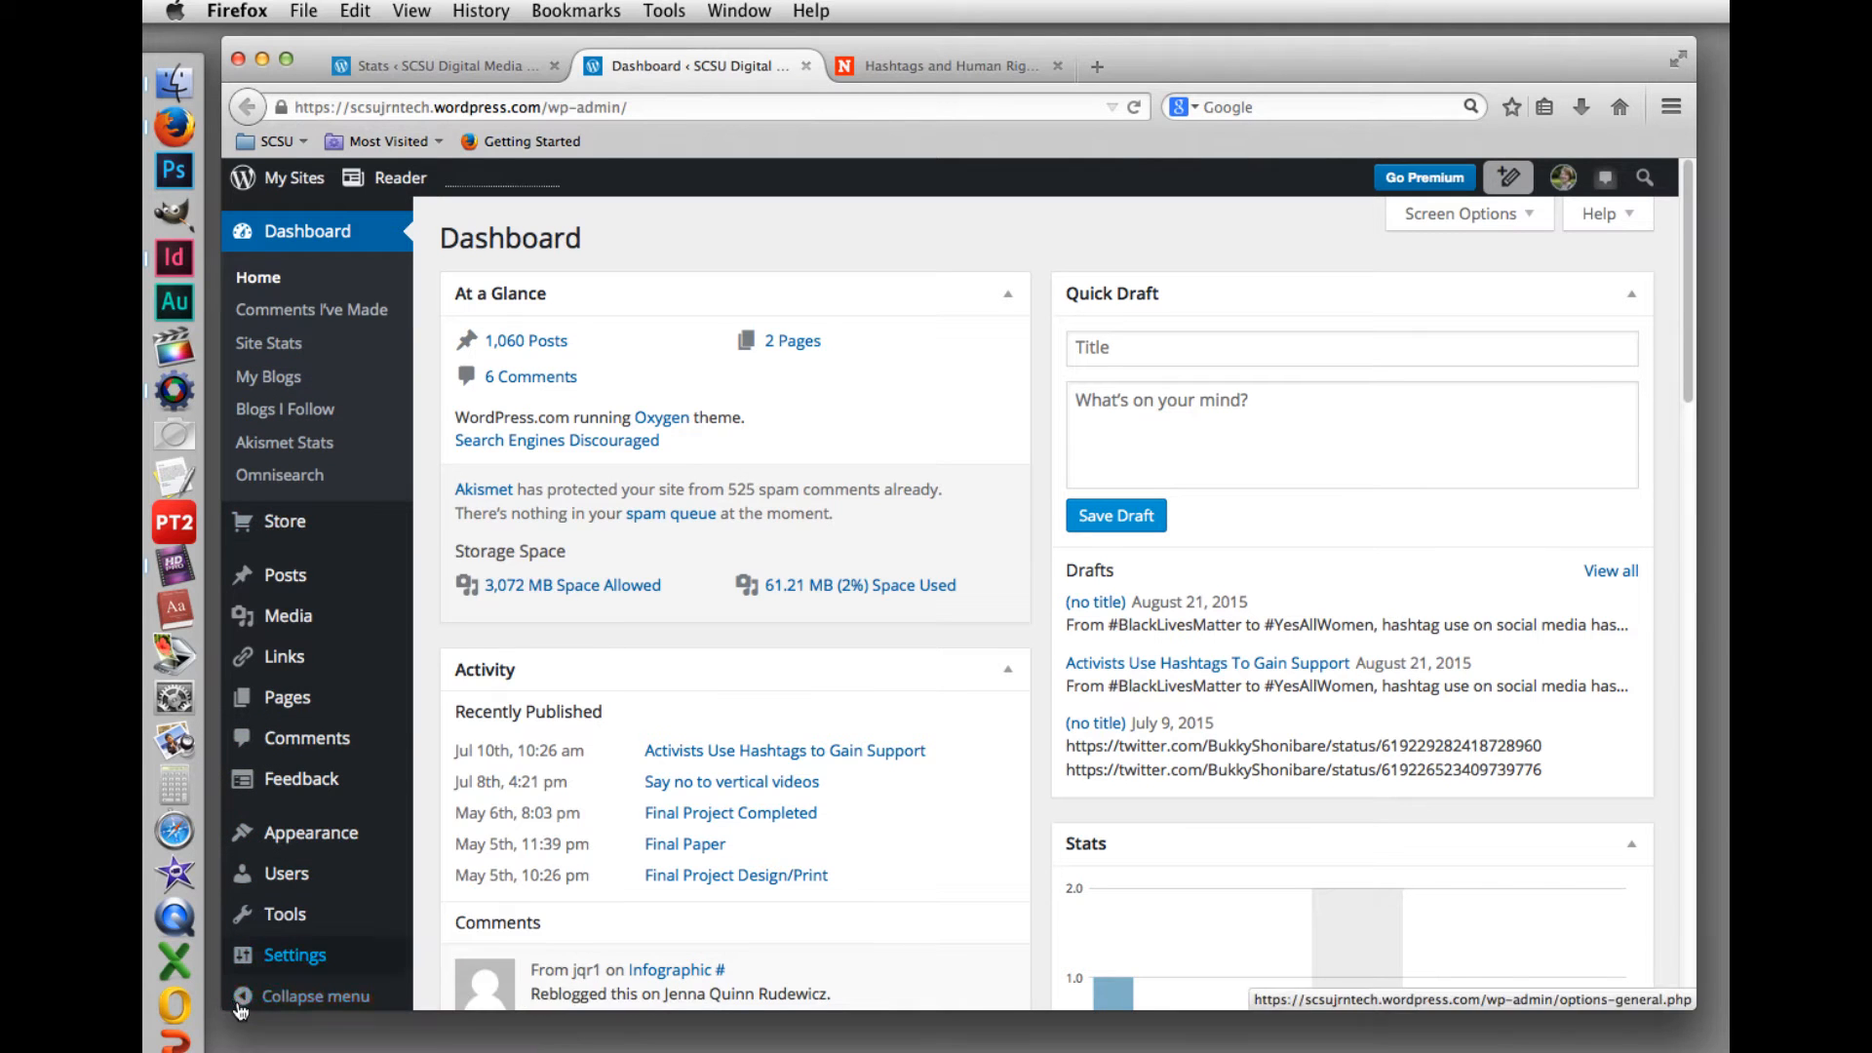
{"action": "left_click", "coordinate": [243, 1004]}
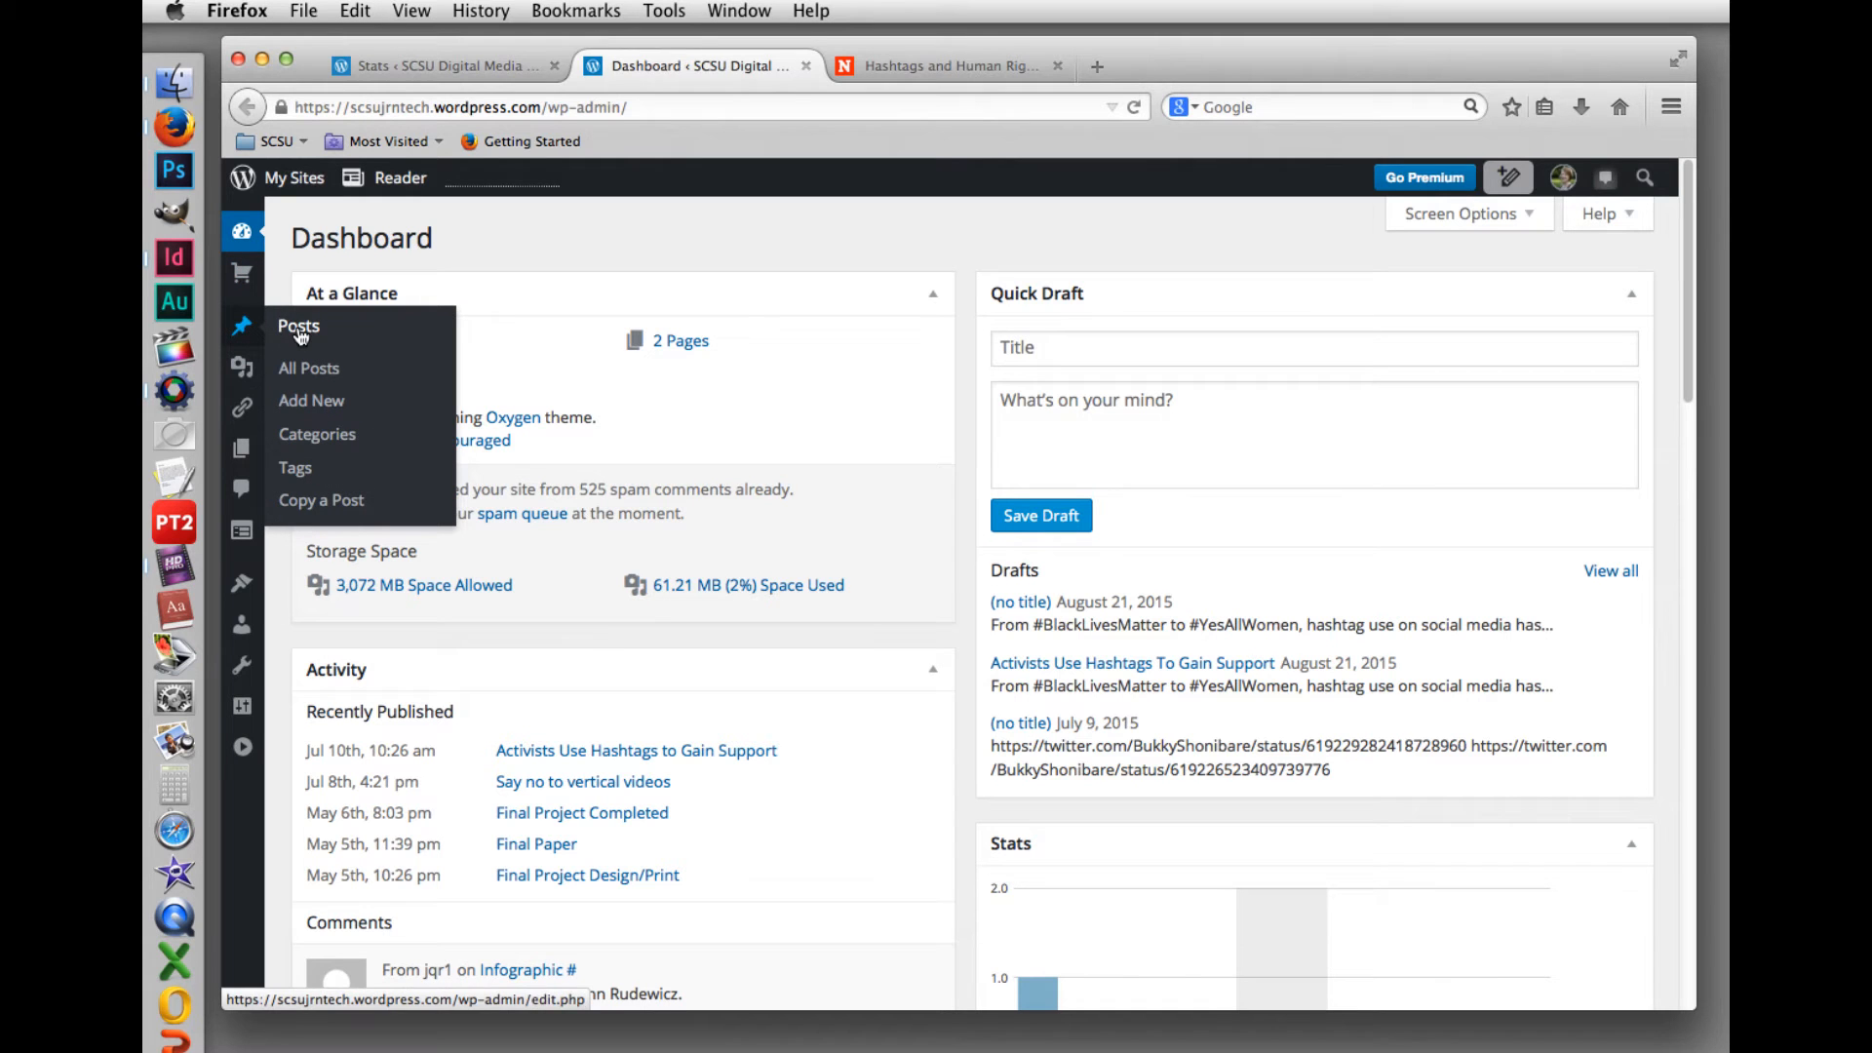
Step: Open the untitled draft in the Miscellaneous category from the posts list for editing
{"action": "left_click", "coordinate": [299, 331]}
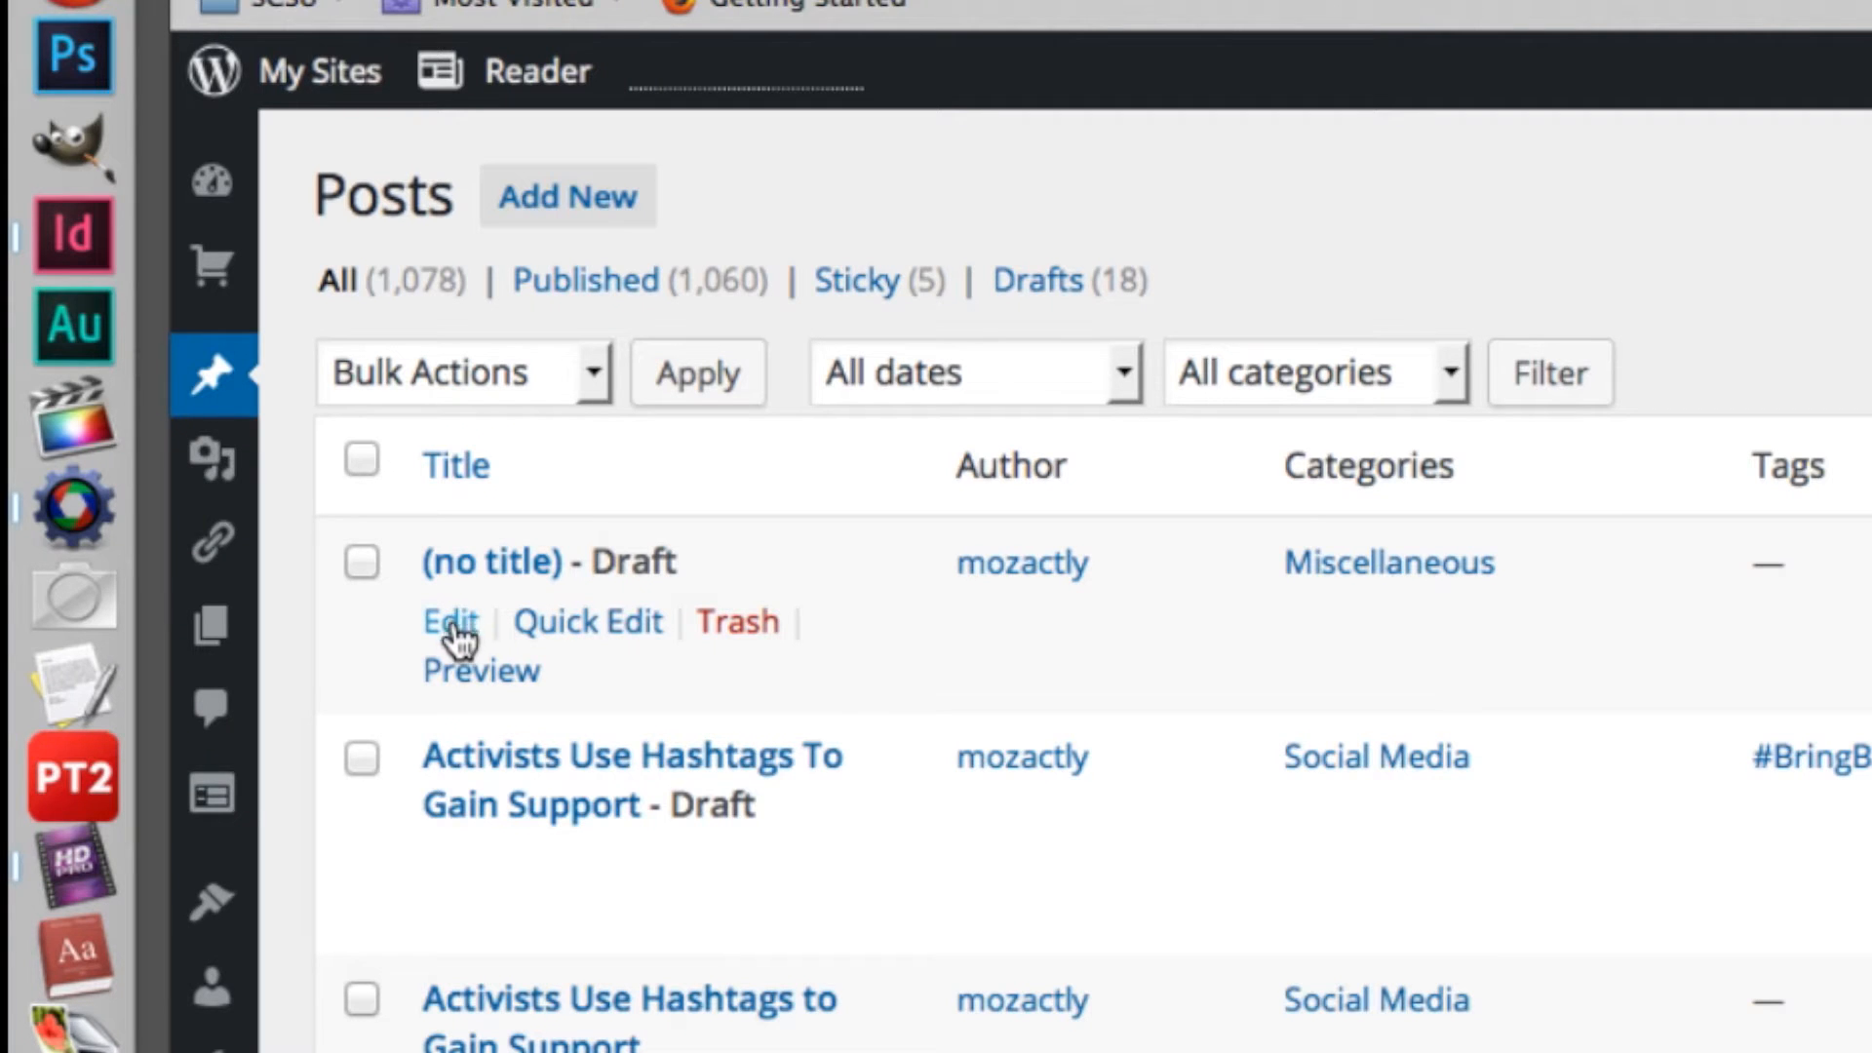
{"action": "left_click", "coordinate": [455, 639]}
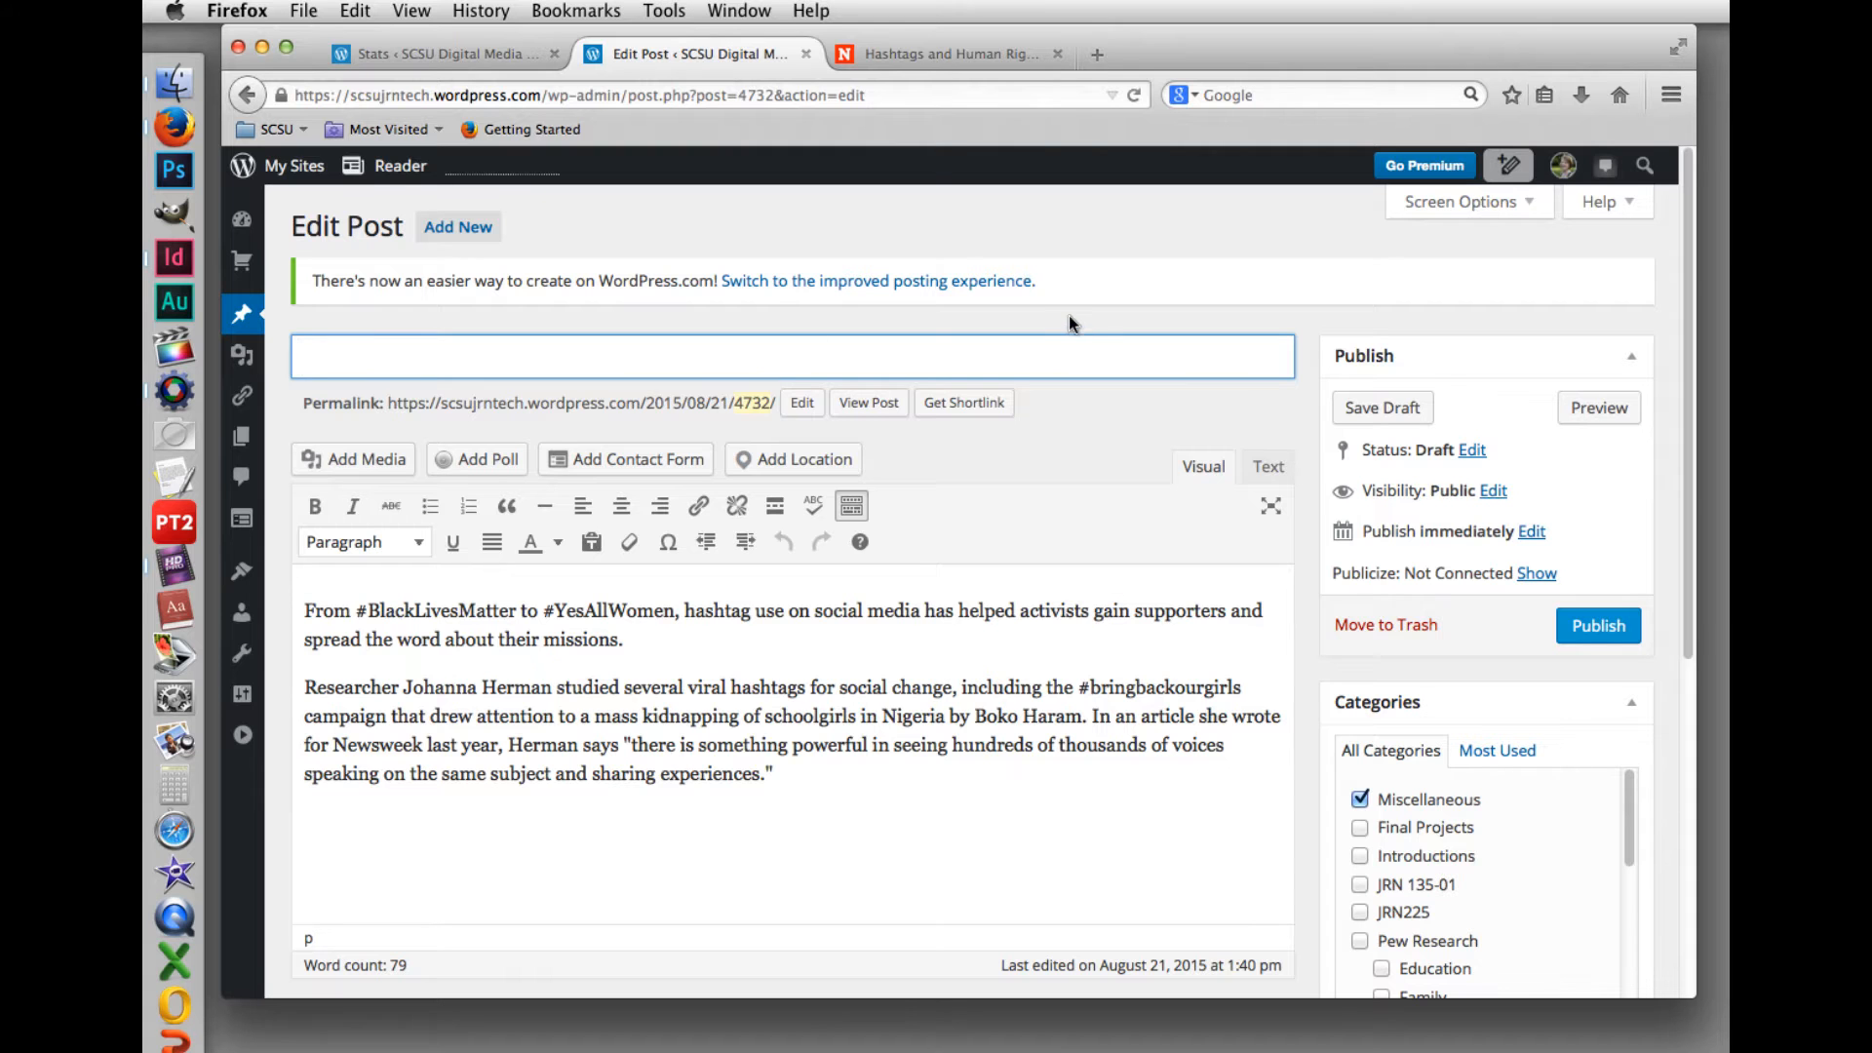
{"action": "left_click", "coordinate": [1068, 314]}
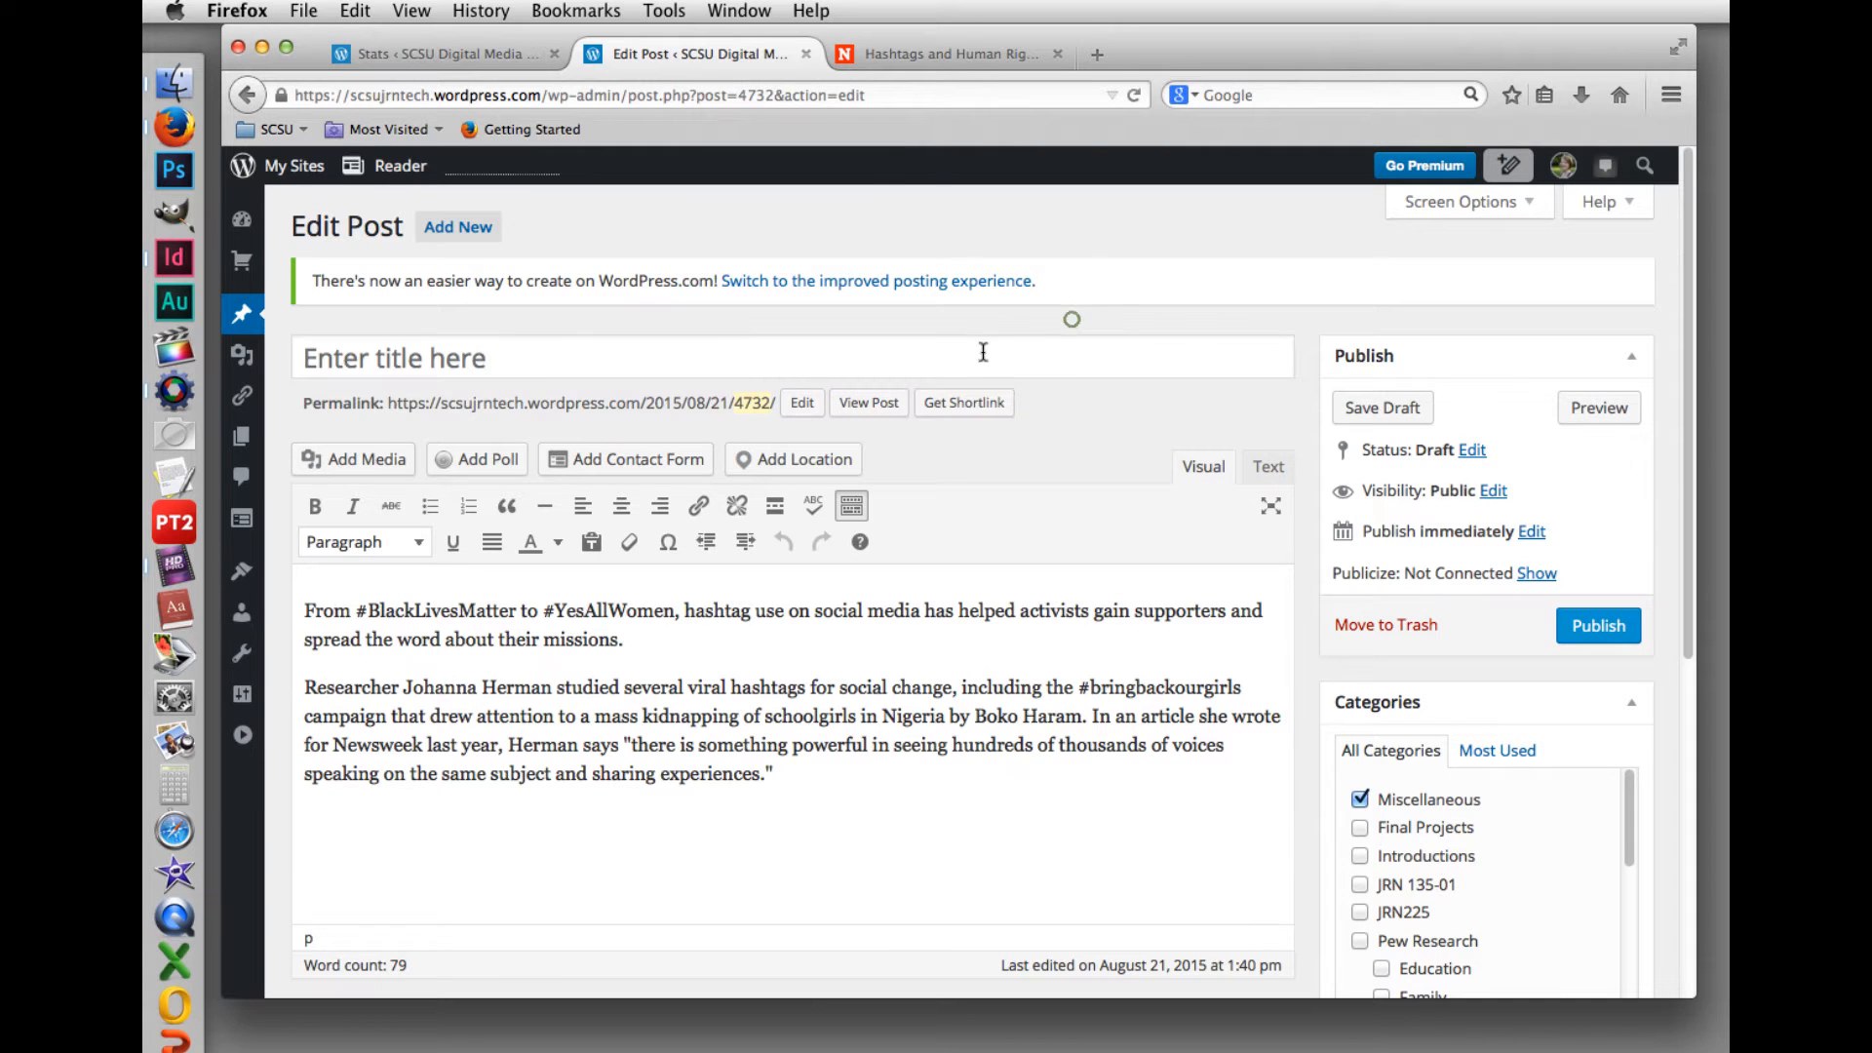
Step: Title the post "Hashtag Activism Expands" and save the draft
{"action": "left_click", "coordinate": [528, 360]}
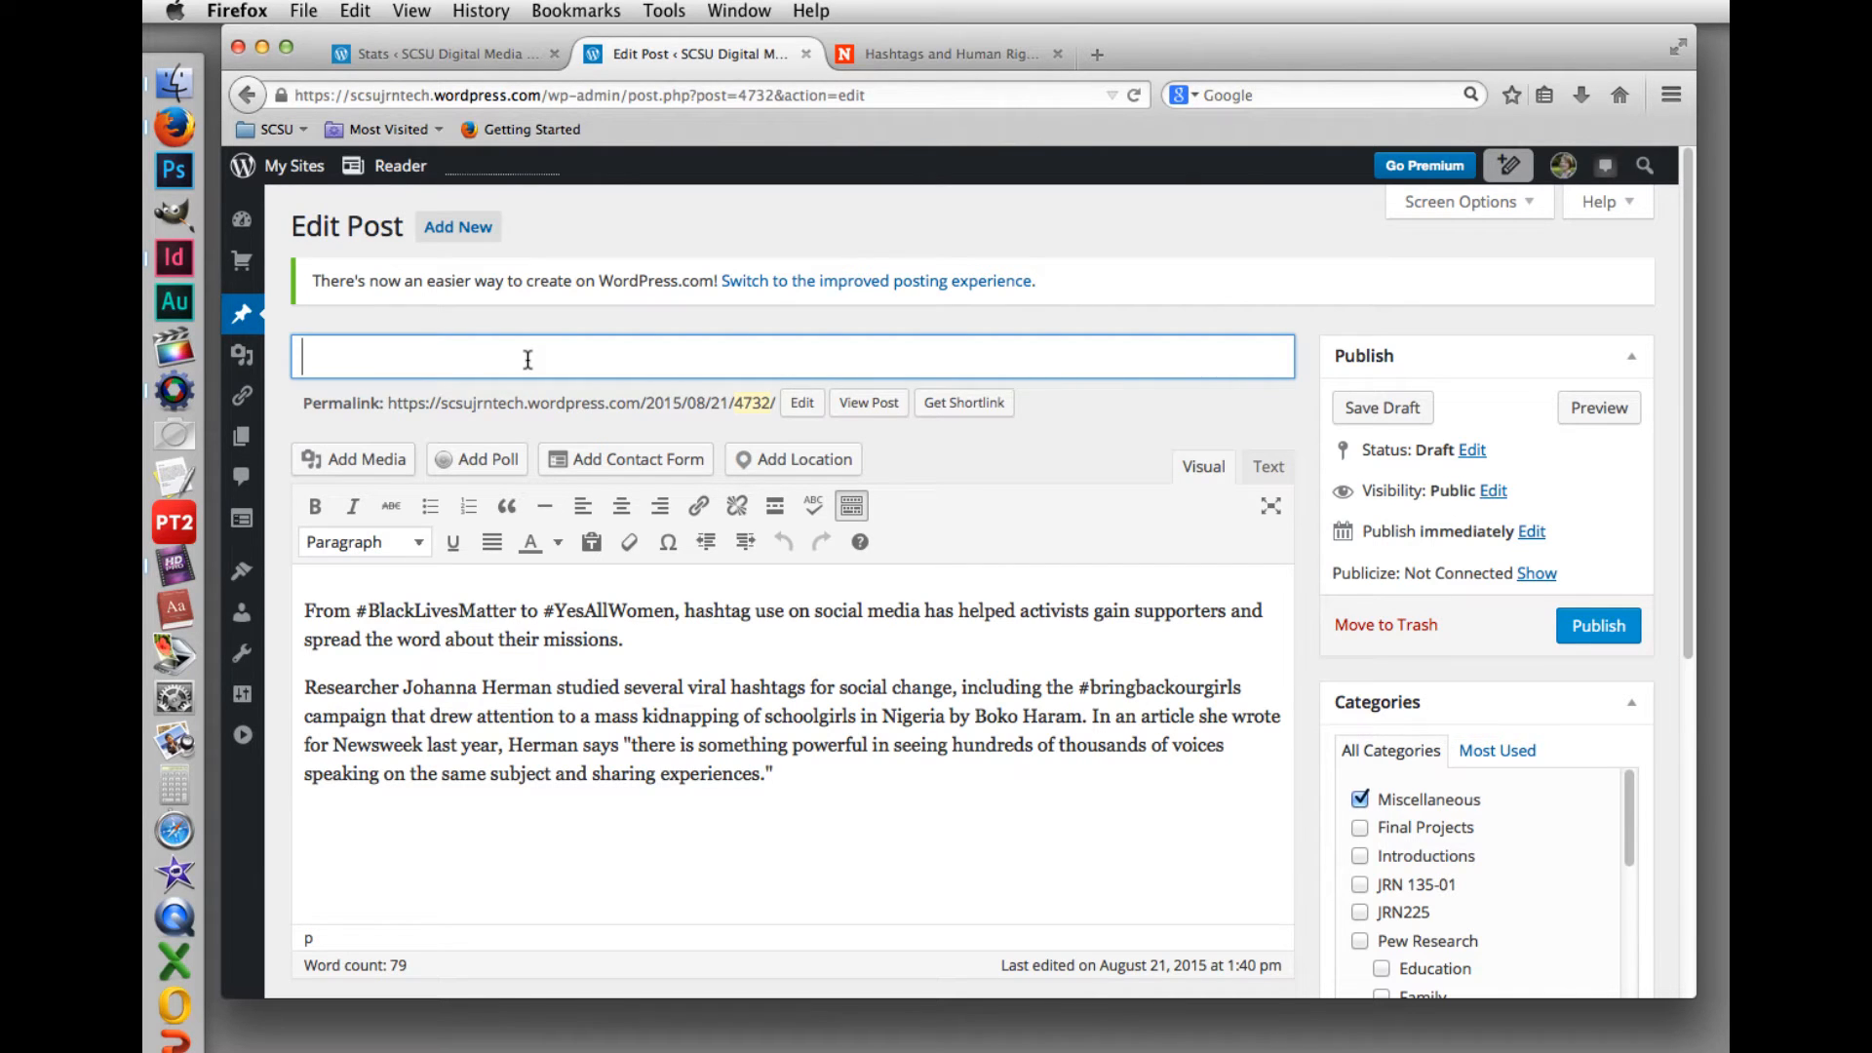
{"action": "type", "text": "Hashtag Act"}
{"action": "key", "text": "BackSpace"}
{"action": "key", "text": "BackSpace"}
{"action": "key", "text": "BackSpace"}
{"action": "key", "text": "BackSpace"}
{"action": "type", "text": "Activit"}
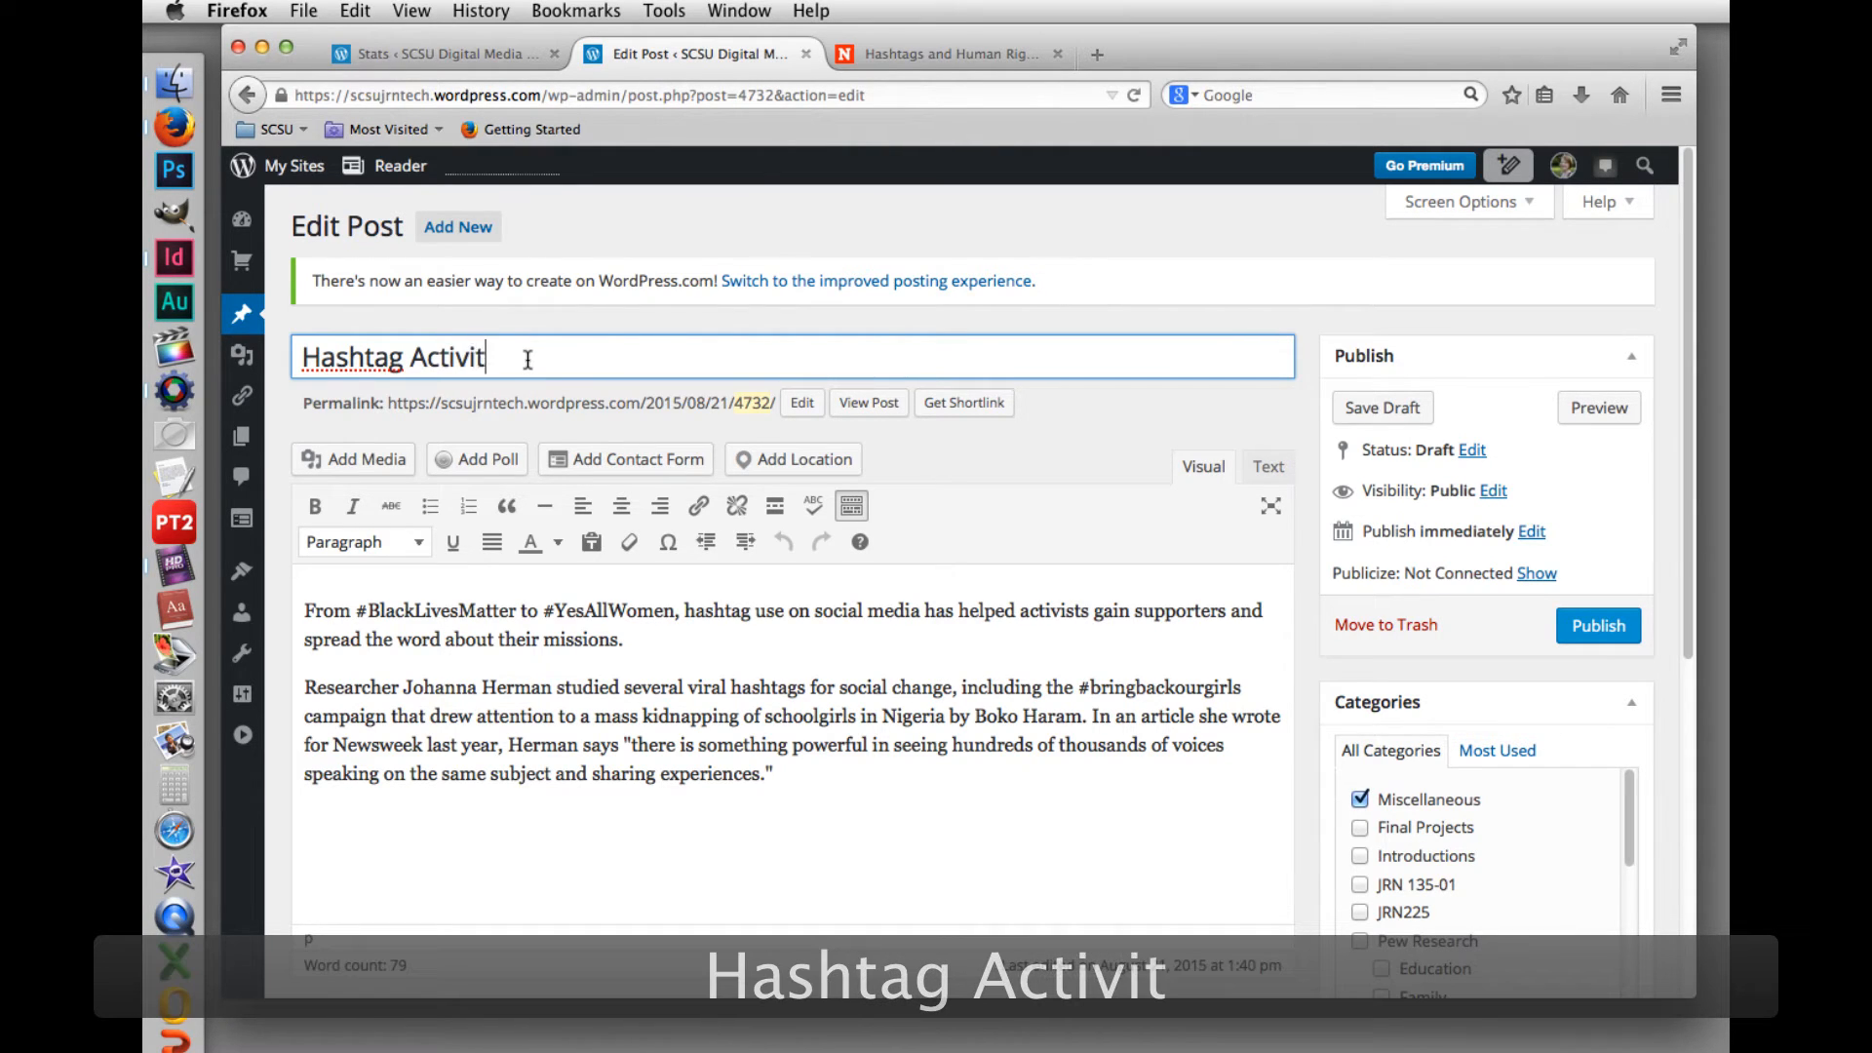
{"action": "key", "text": "BackSpace"}
{"action": "type", "text": "sm "}
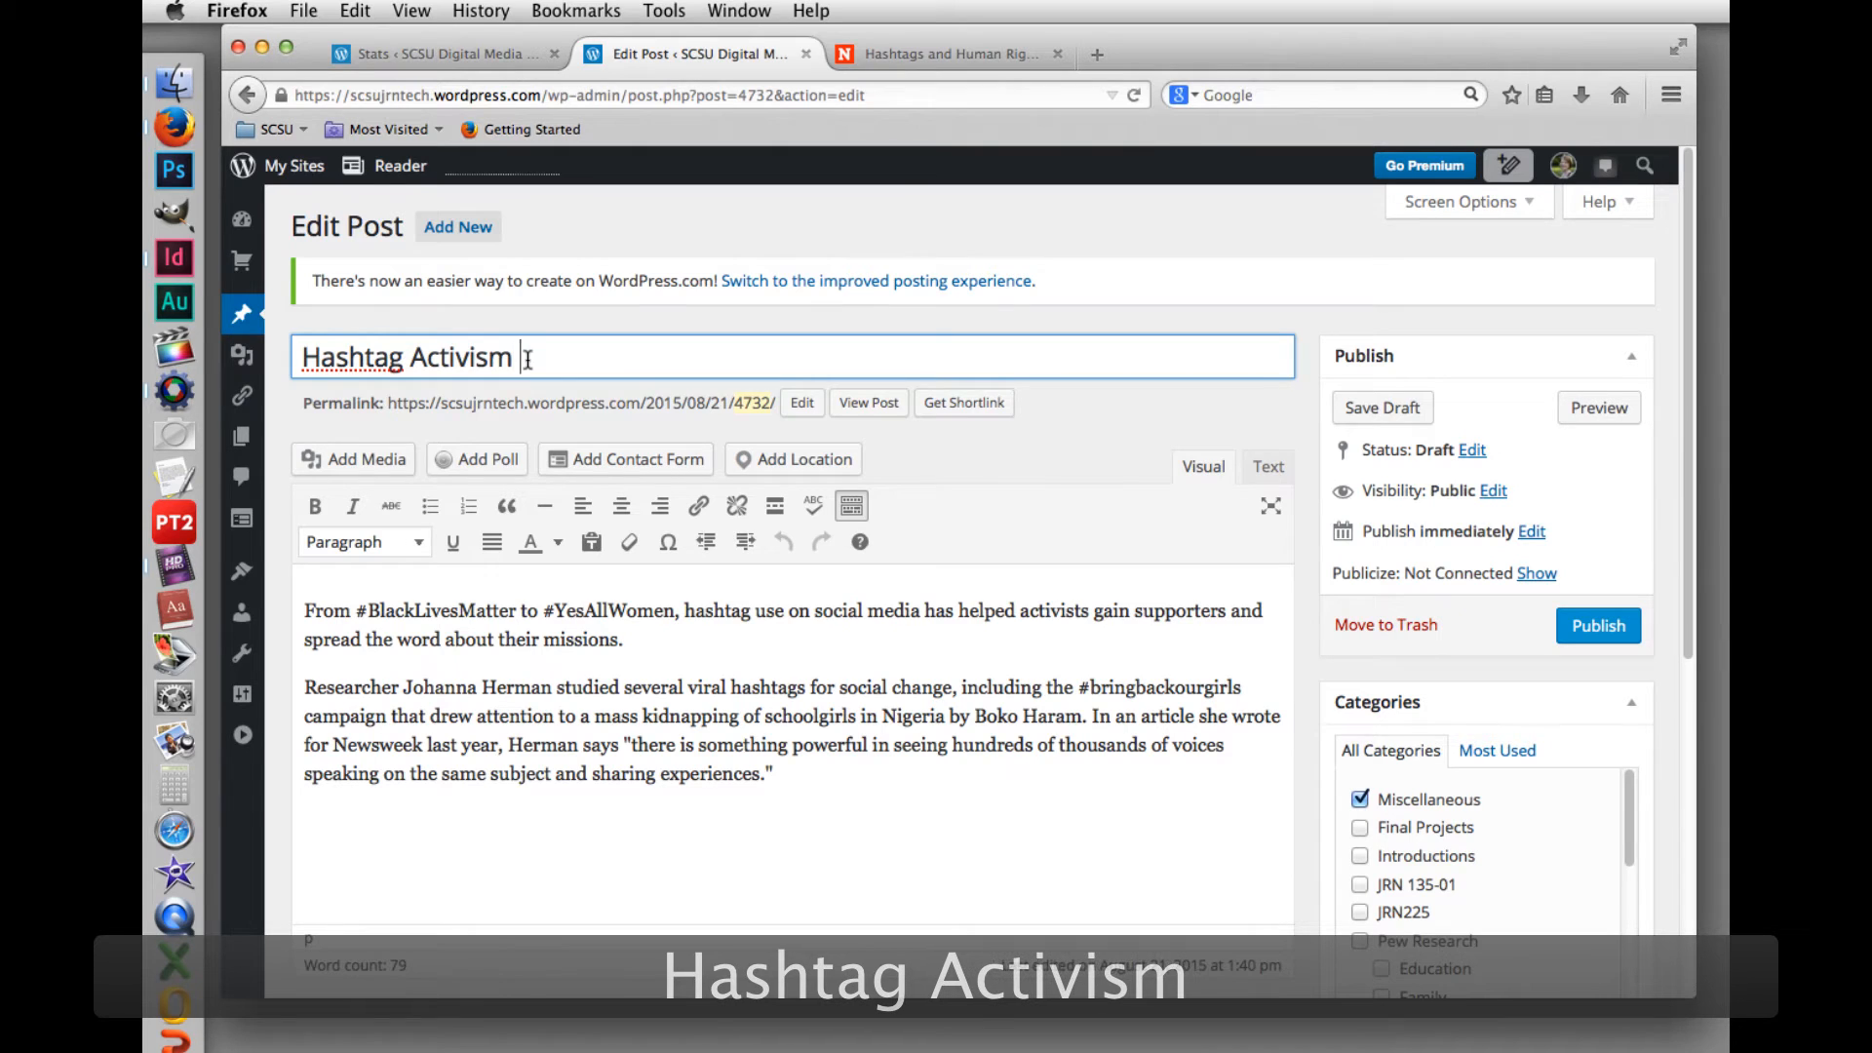
{"action": "type", "text": "Expands"}
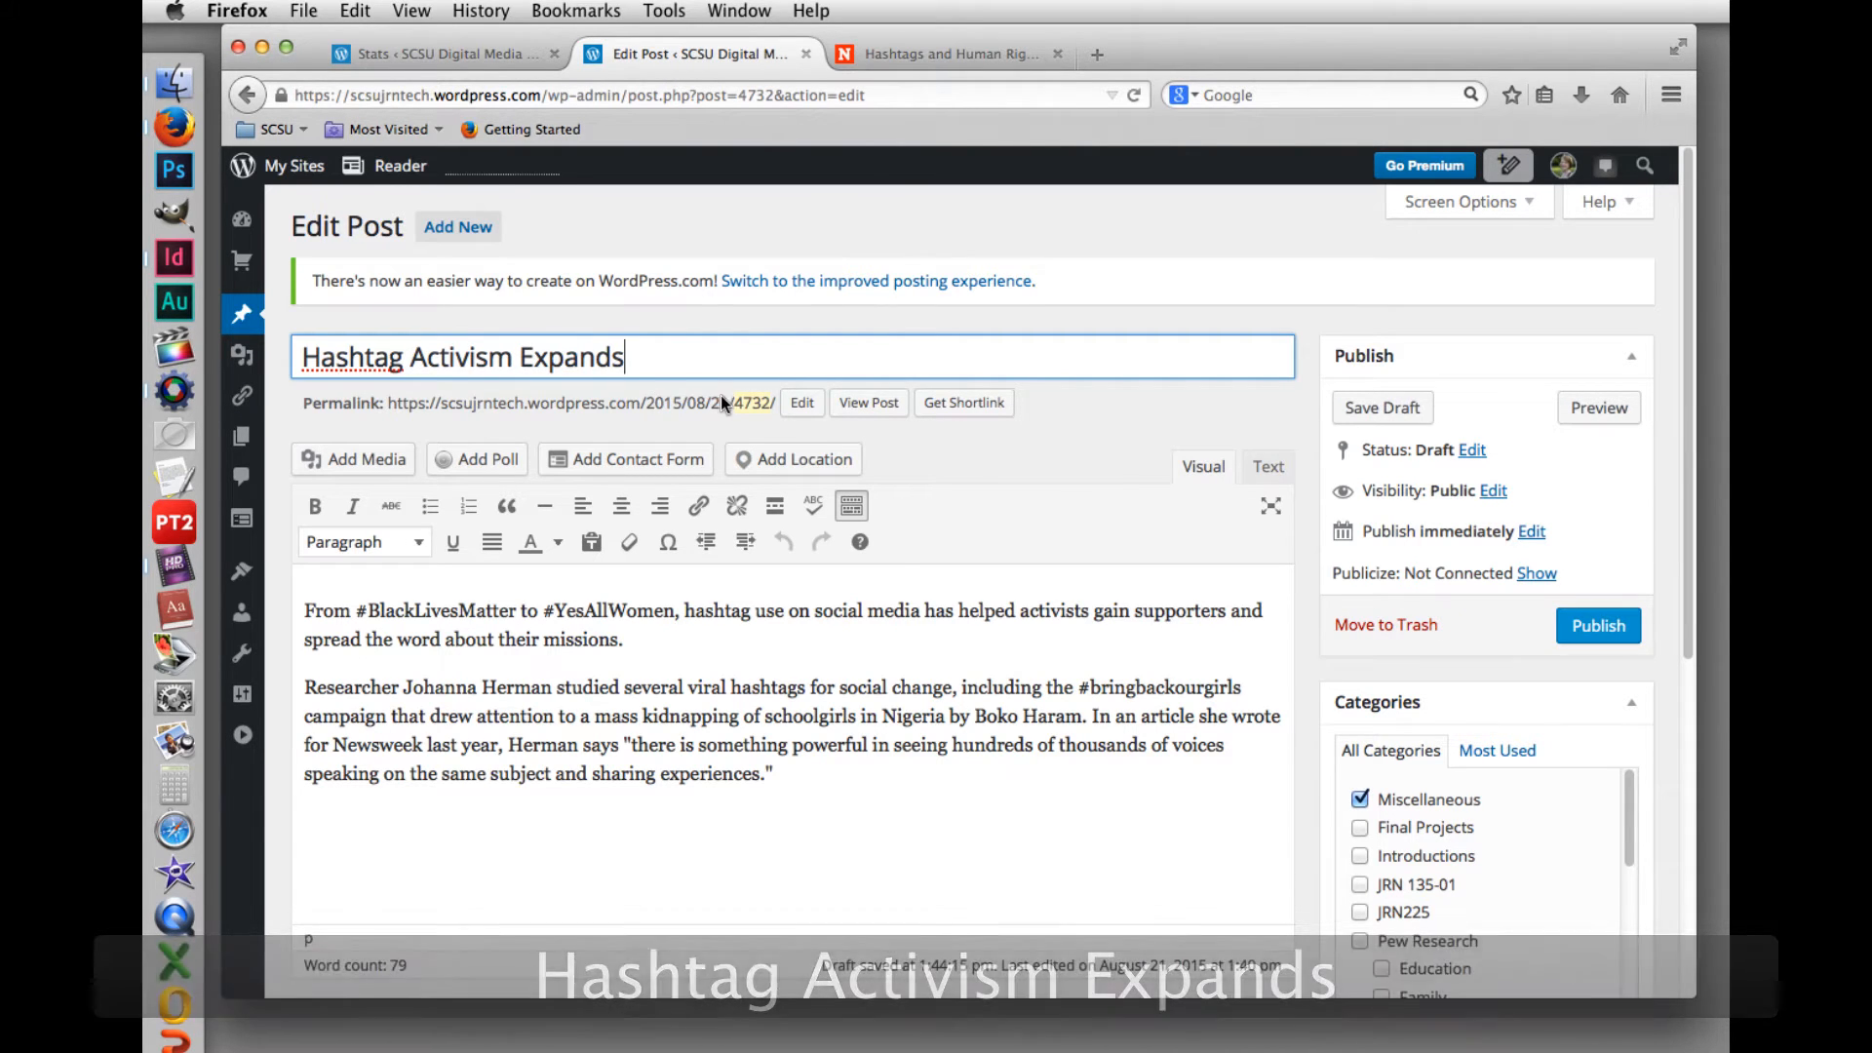
{"action": "left_click", "coordinate": [1361, 408]}
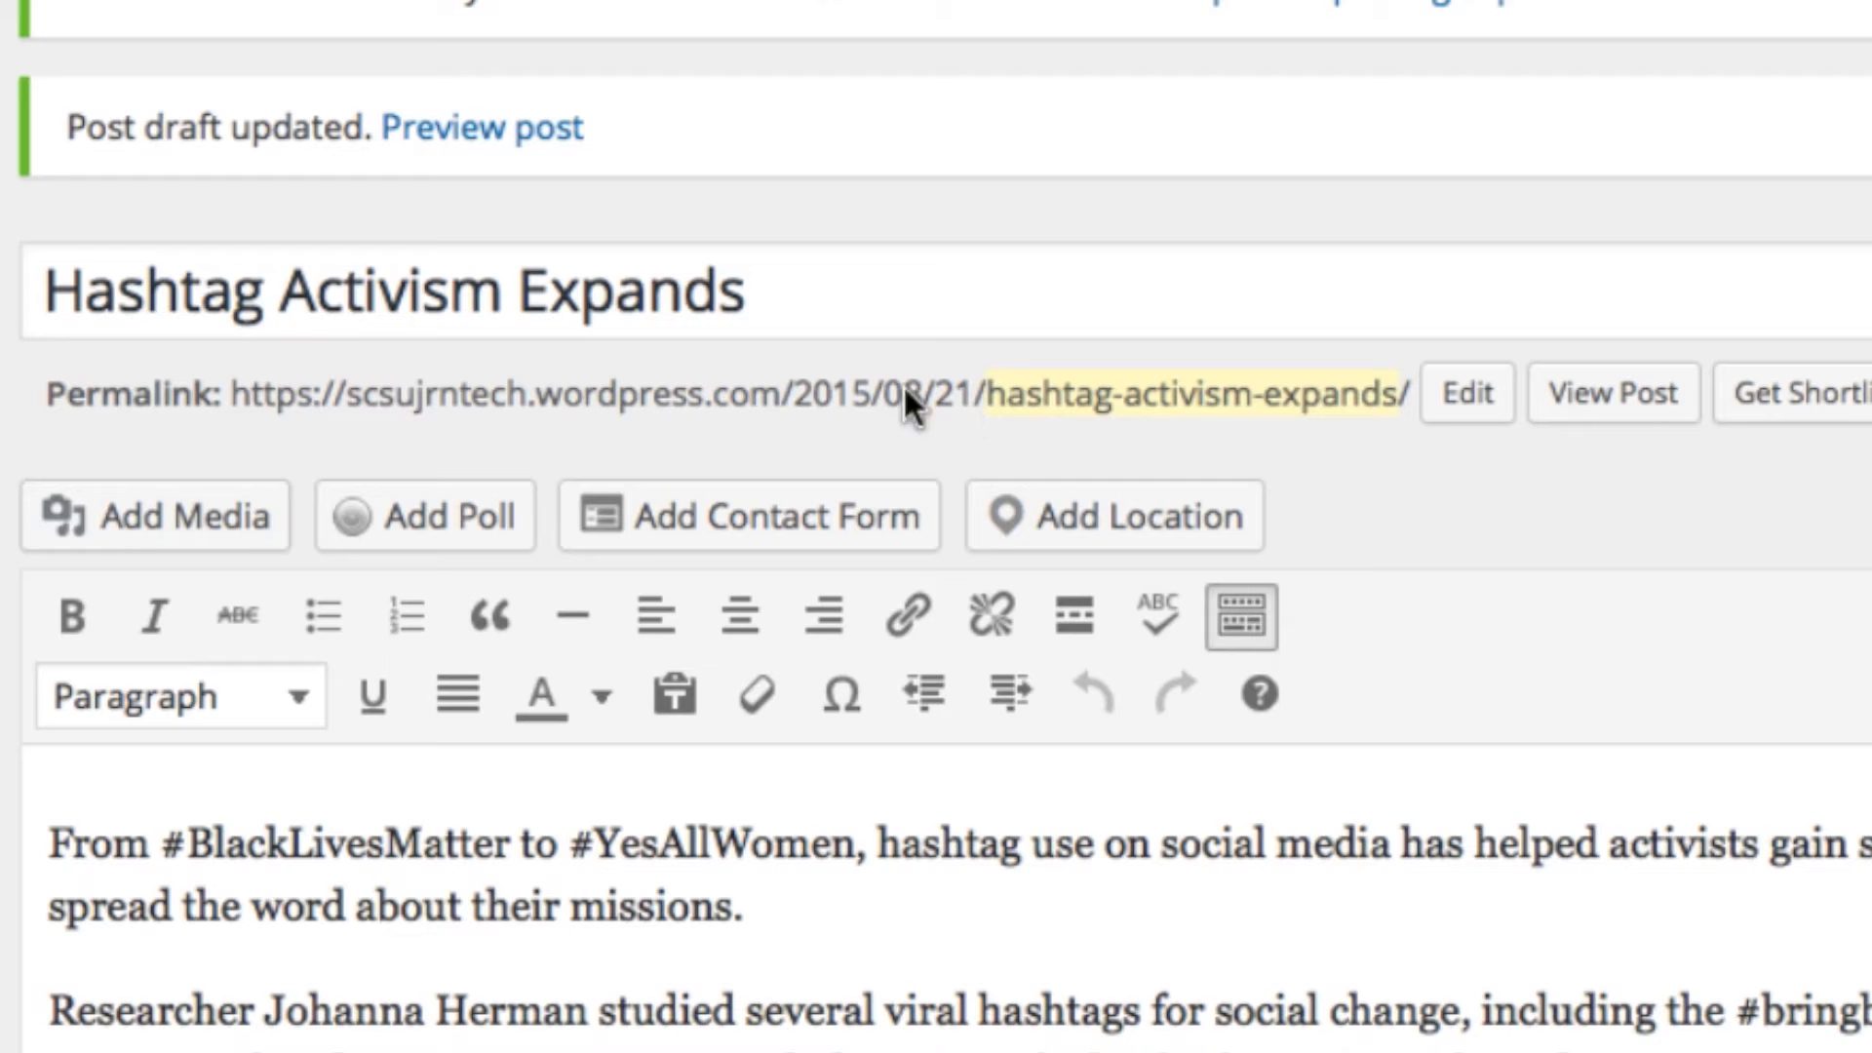
Step: Shorten the post's permalink slug to "hashtag-activism"
{"action": "left_click_drag", "start_coordinate": [232, 392], "coordinate": [1397, 398]}
{"action": "left_click", "coordinate": [1373, 424]}
{"action": "left_click", "coordinate": [1460, 391]}
{"action": "left_click_drag", "start_coordinate": [1405, 398], "coordinate": [1275, 404]}
{"action": "key", "text": "BackSpace"}
{"action": "left_click", "coordinate": [1580, 402]}
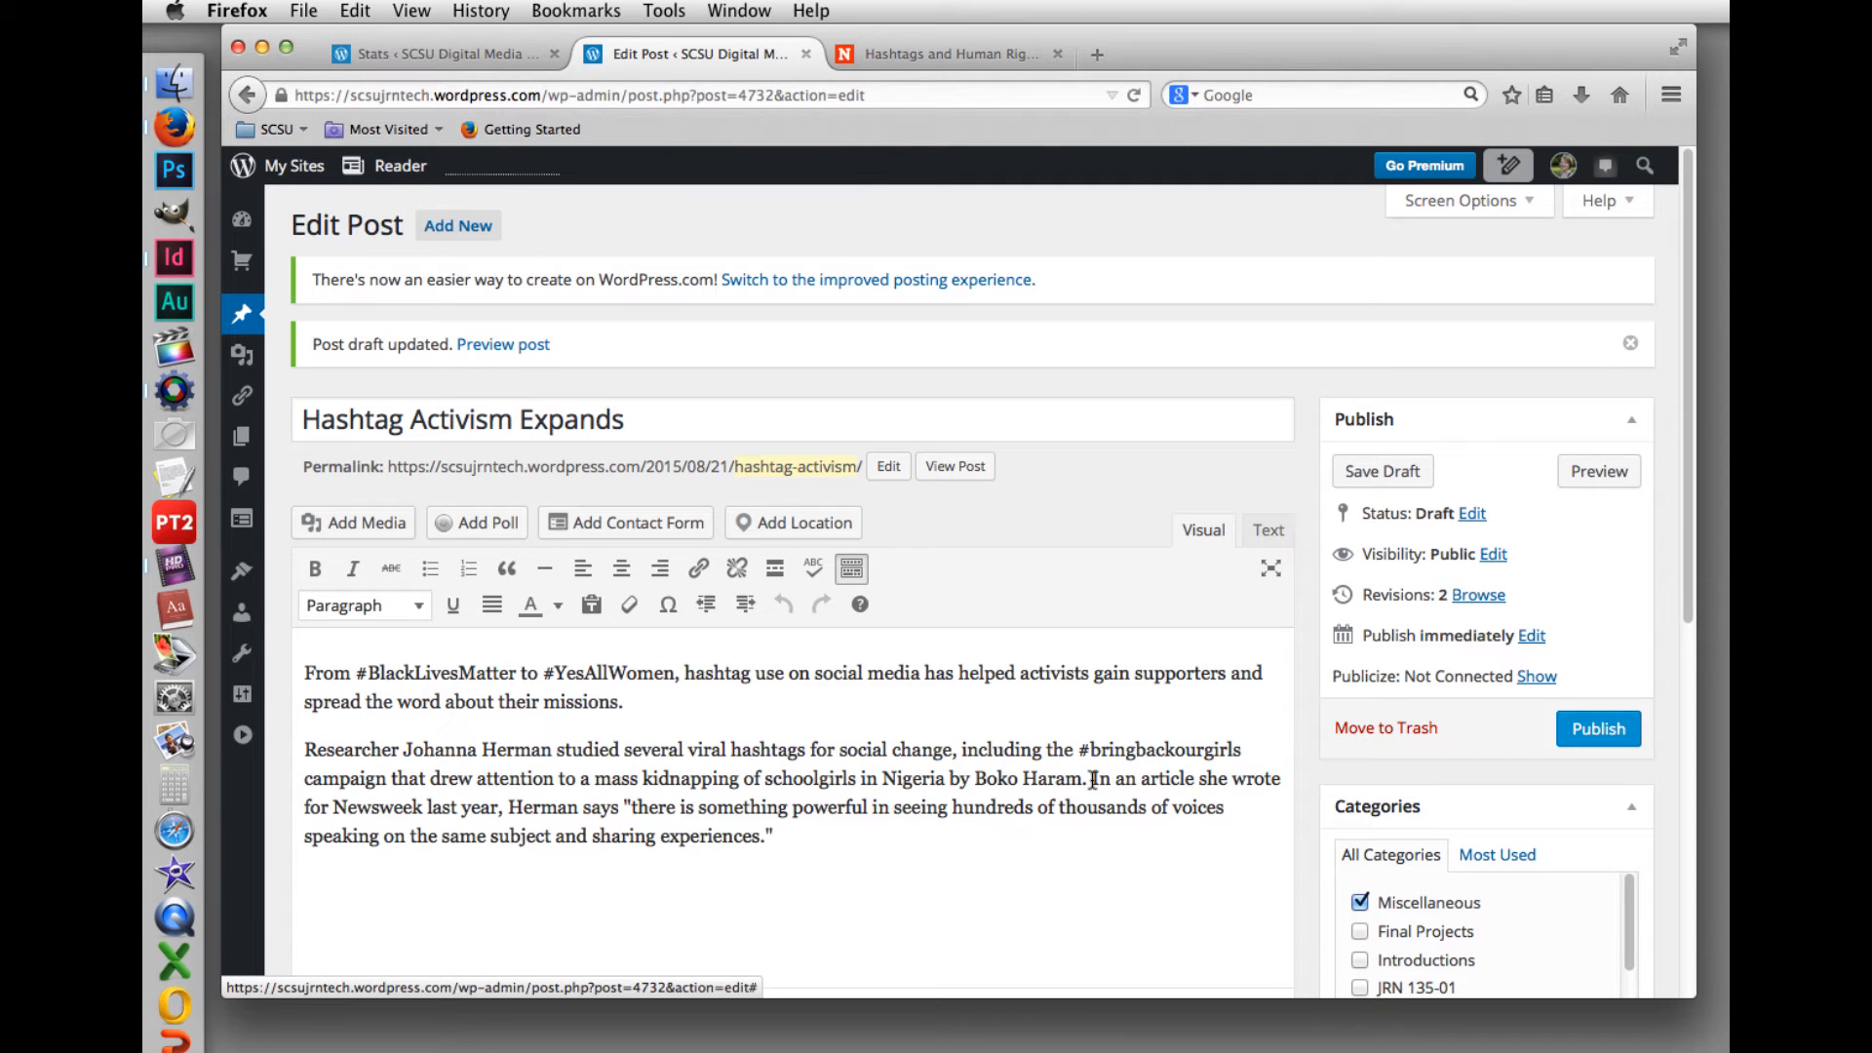
Step: Copy the web address of the open Newsweek article on hashtags and human rights, and return to the post editor
{"action": "left_click", "coordinate": [938, 49]}
{"action": "left_click", "coordinate": [915, 95]}
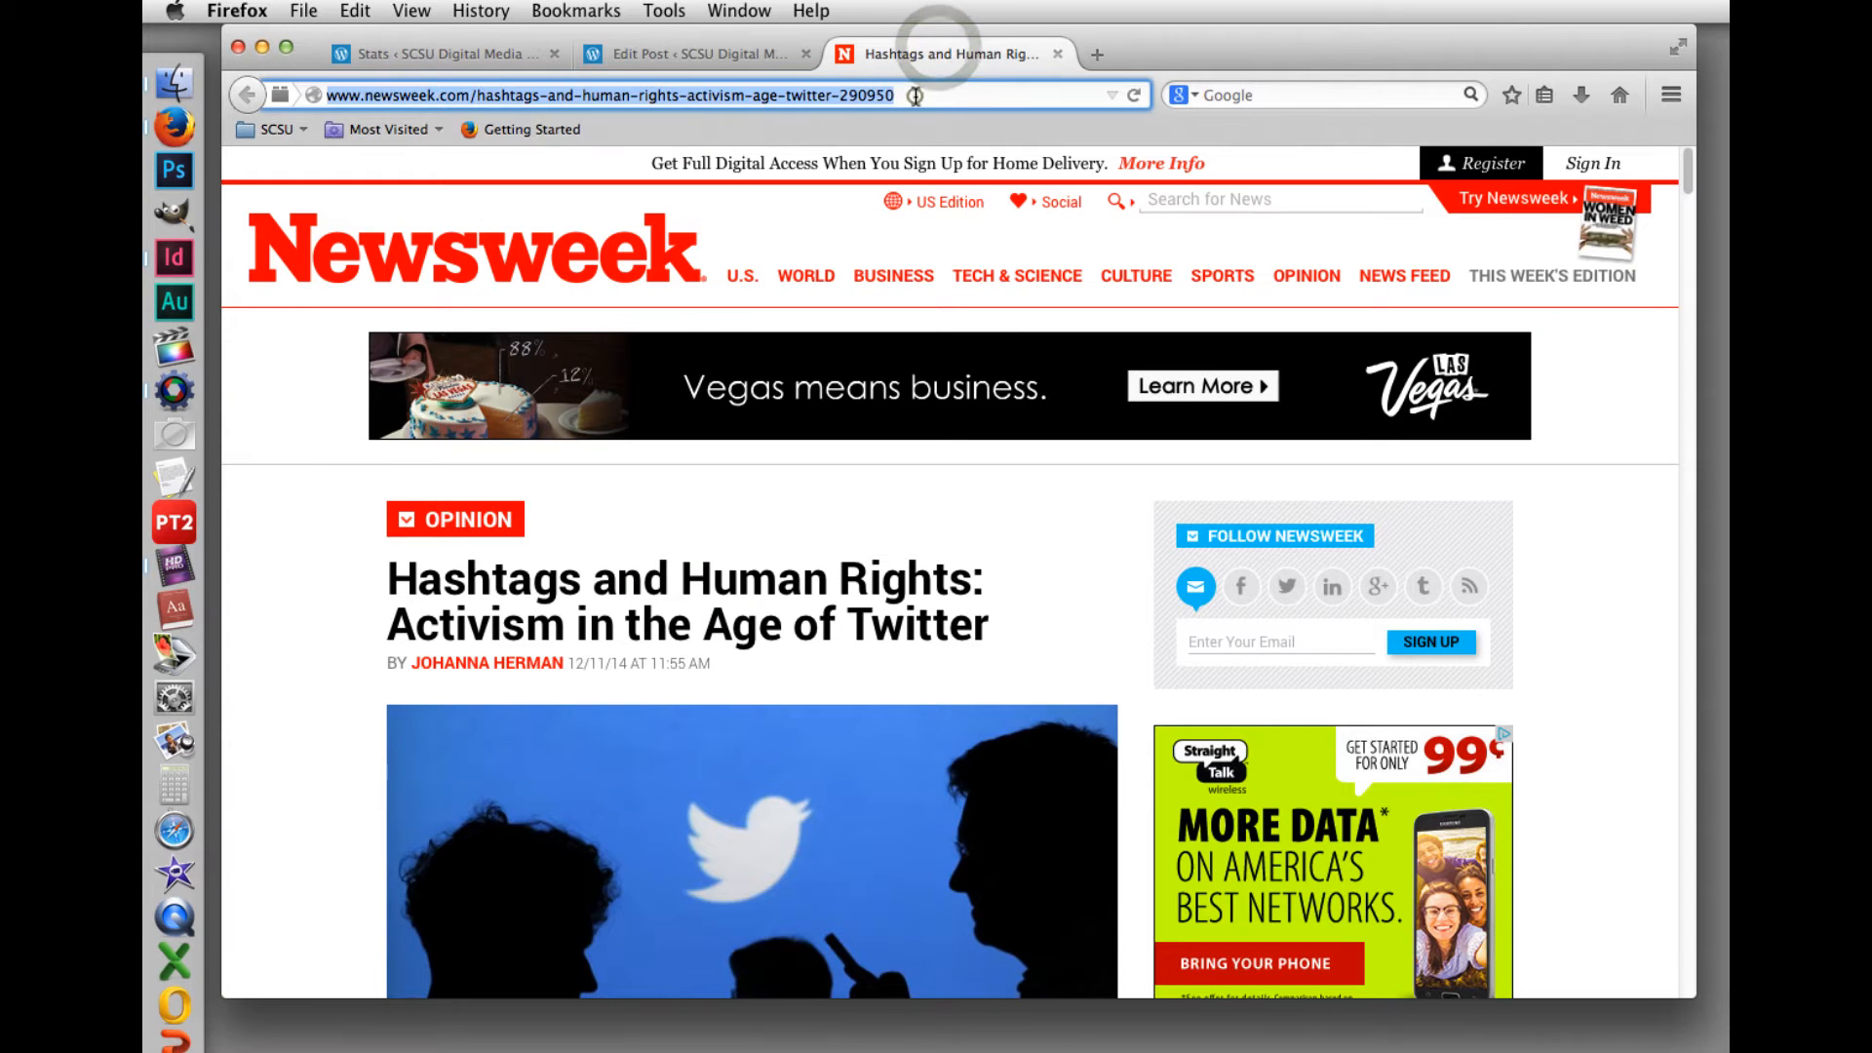
{"action": "key", "text": "super+c"}
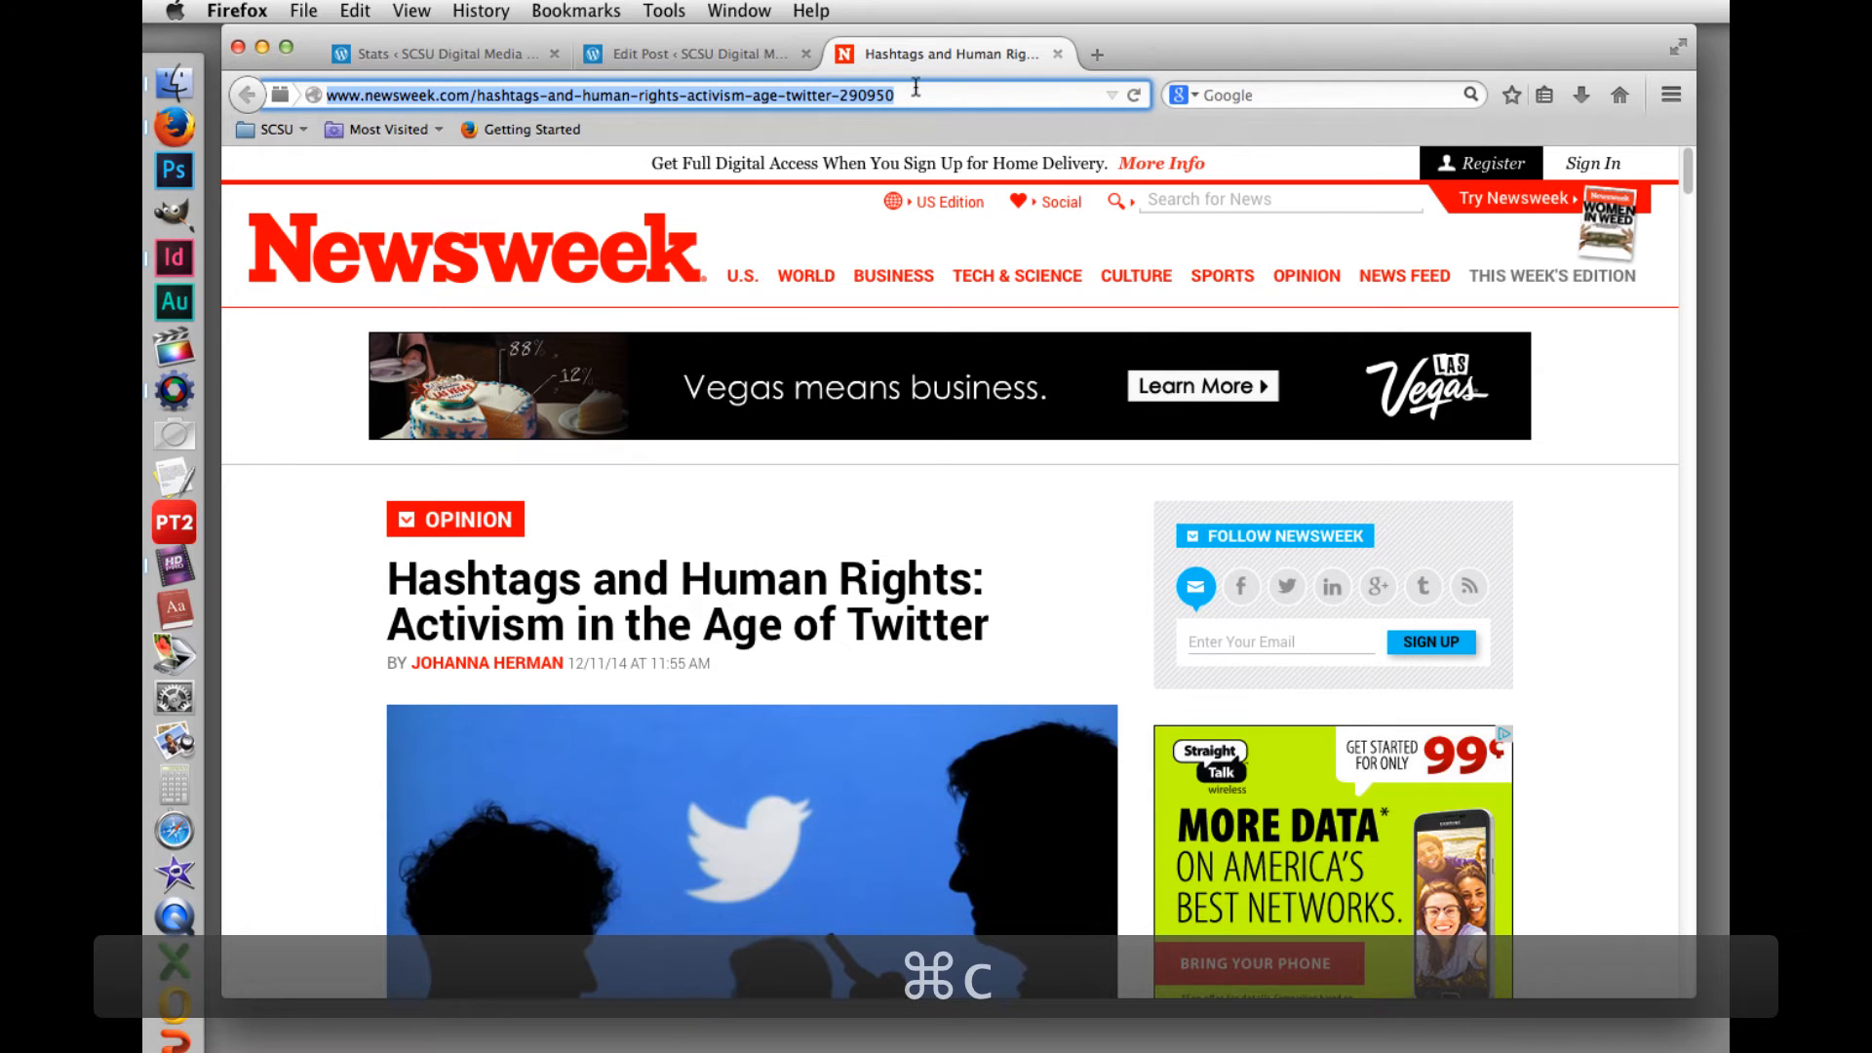
{"action": "left_click", "coordinate": [652, 56]}
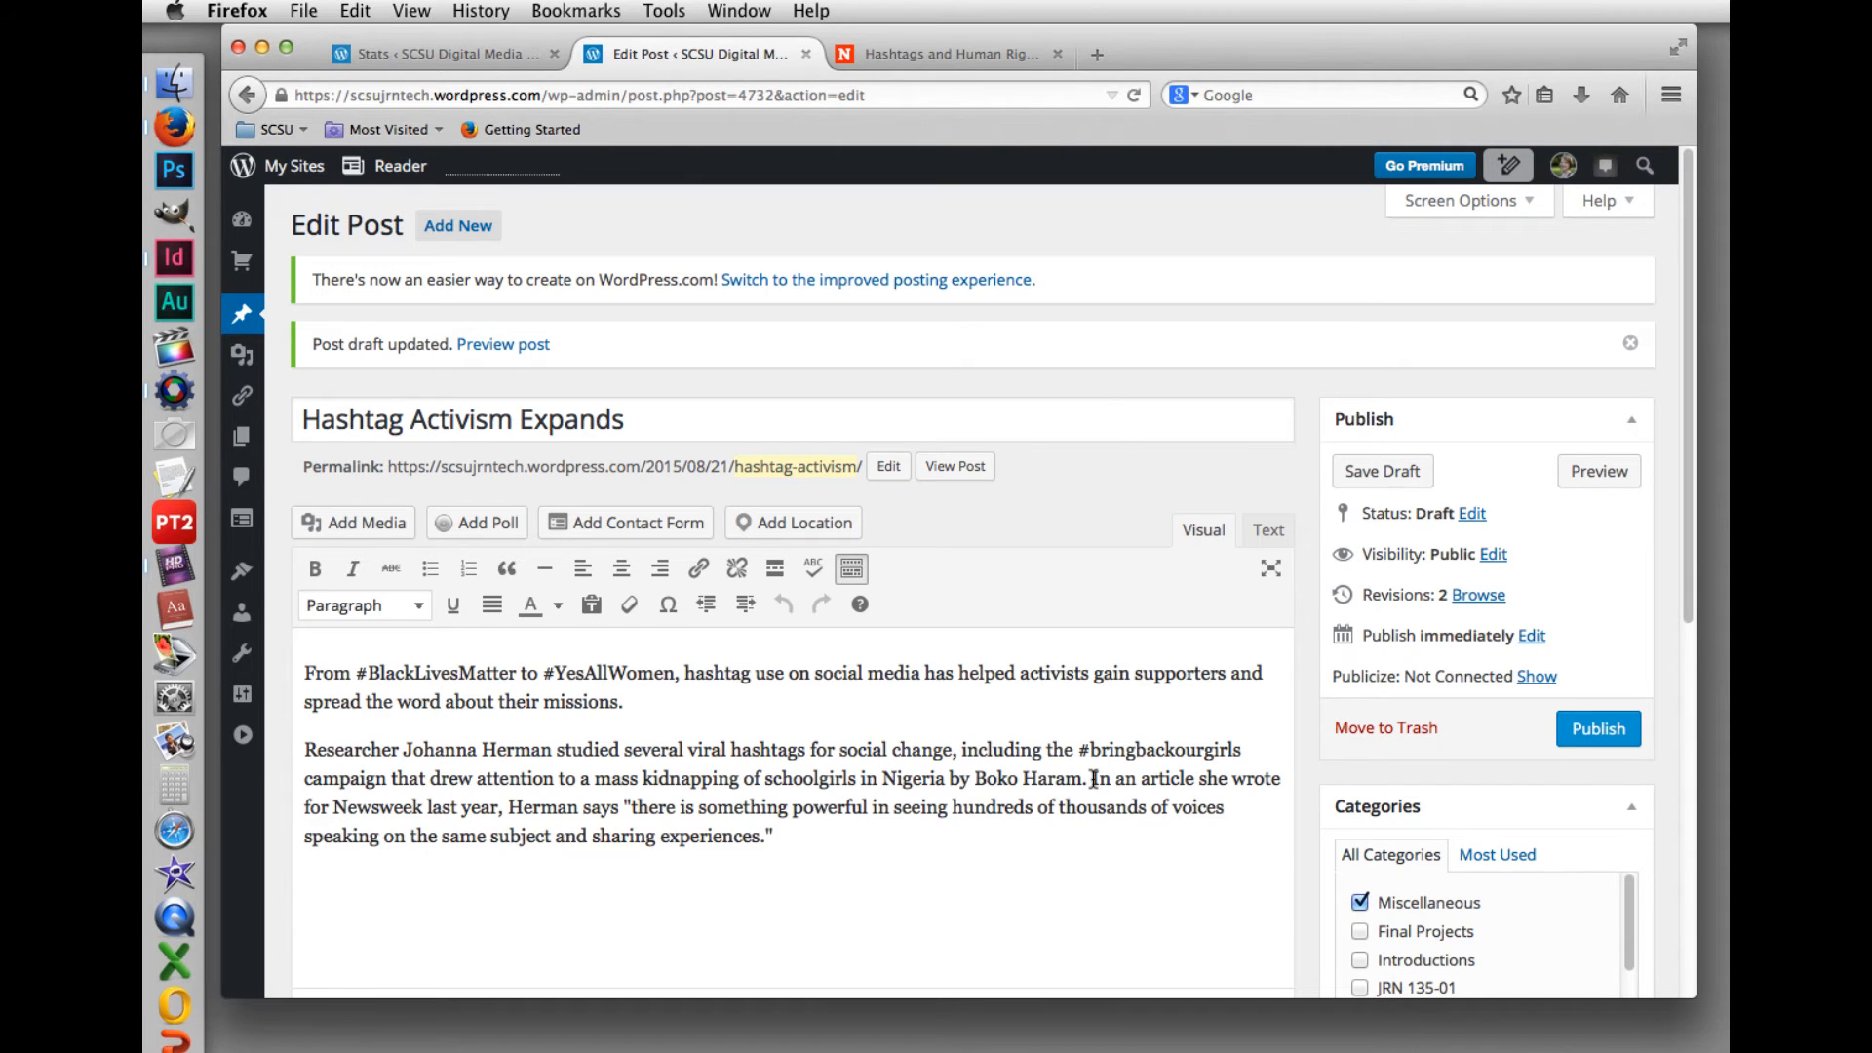
Step: Link the words "In an article she wrote for Newsweek last year" to the copied Newsweek article address
{"action": "left_click_drag", "start_coordinate": [1093, 778], "coordinate": [496, 810]}
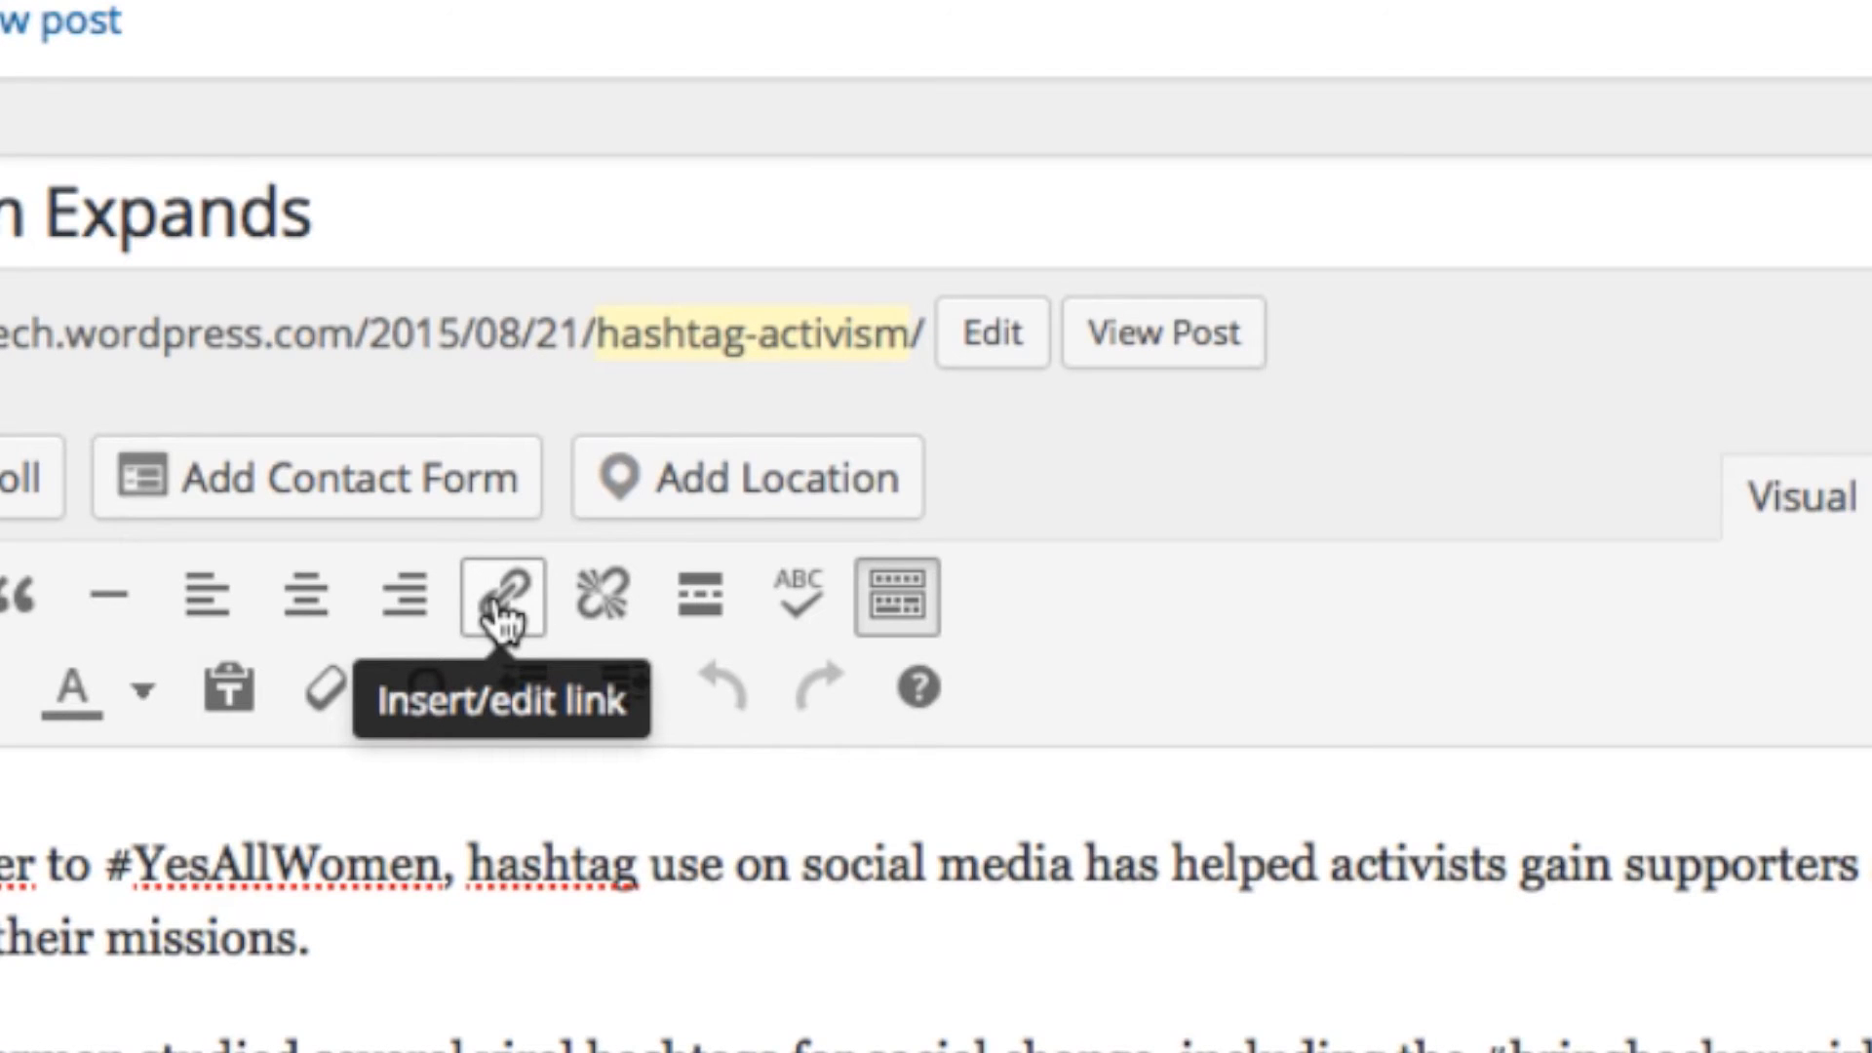
{"action": "left_click", "coordinate": [502, 615]}
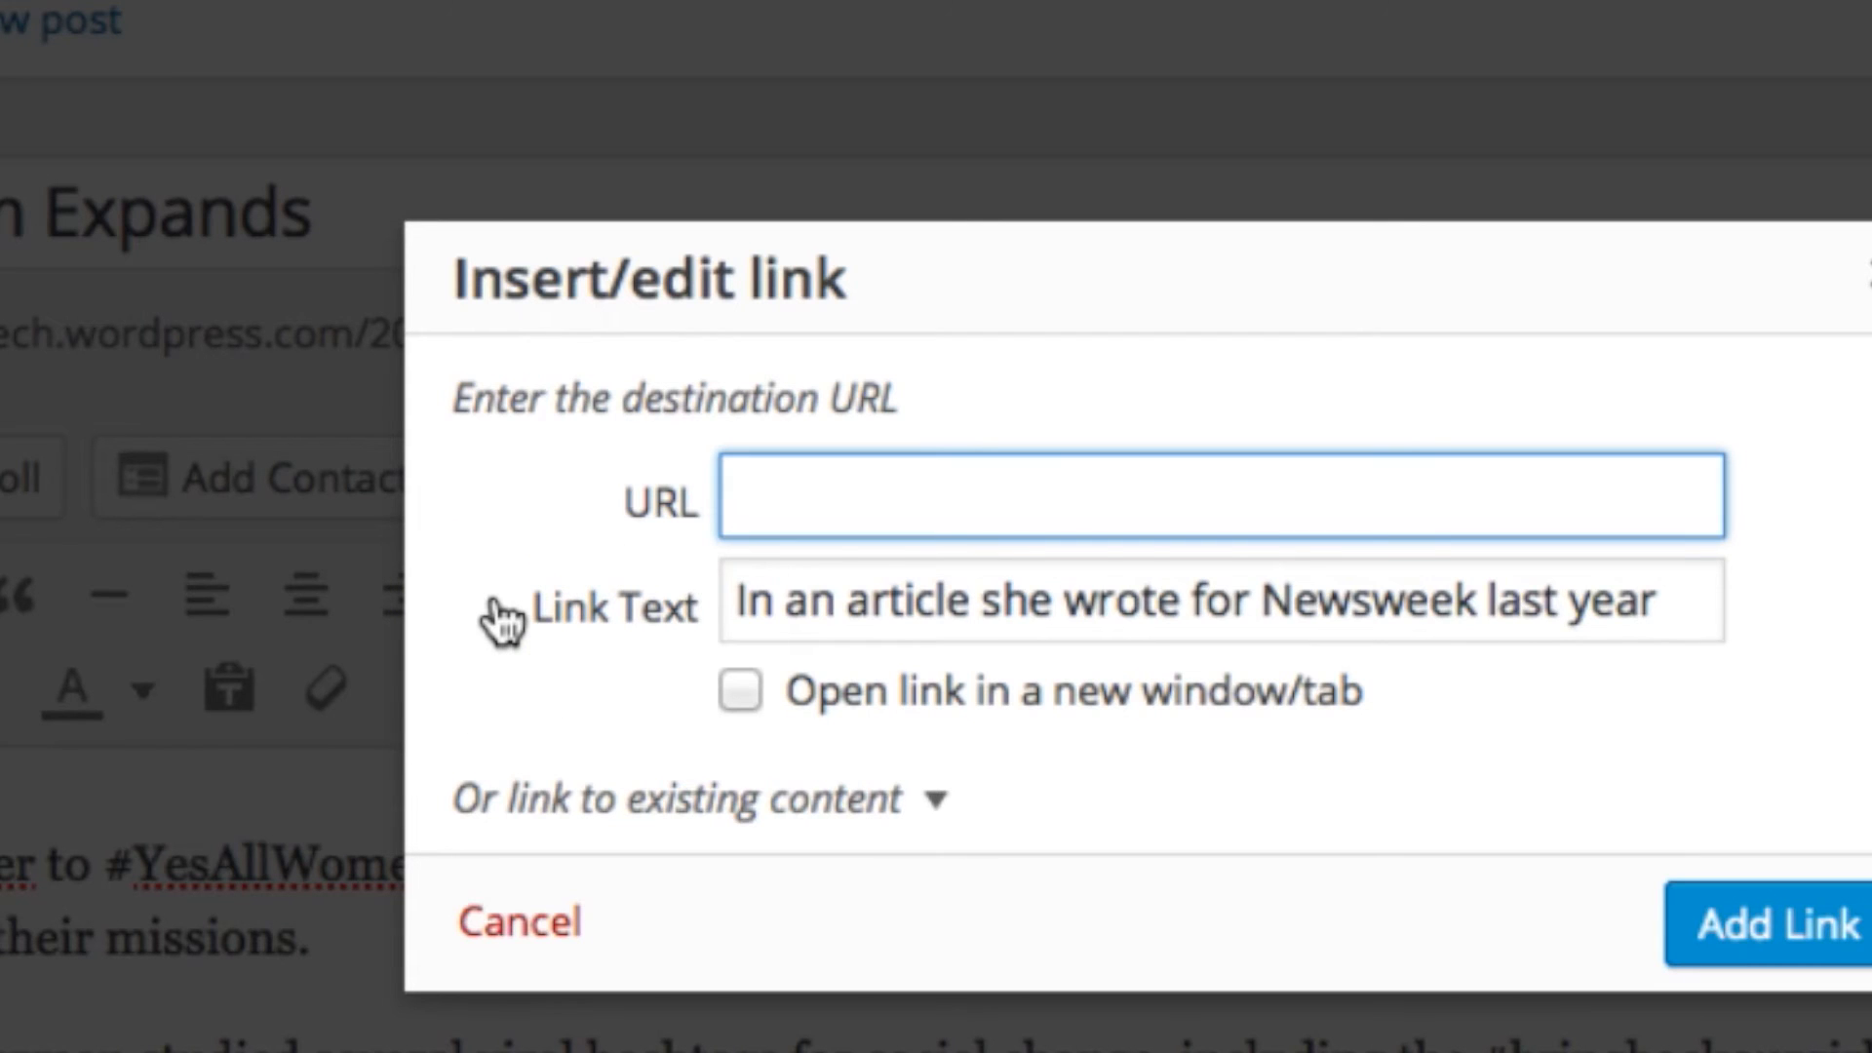
{"action": "key", "text": "ctrl+v"}
{"action": "key", "text": "Down"}
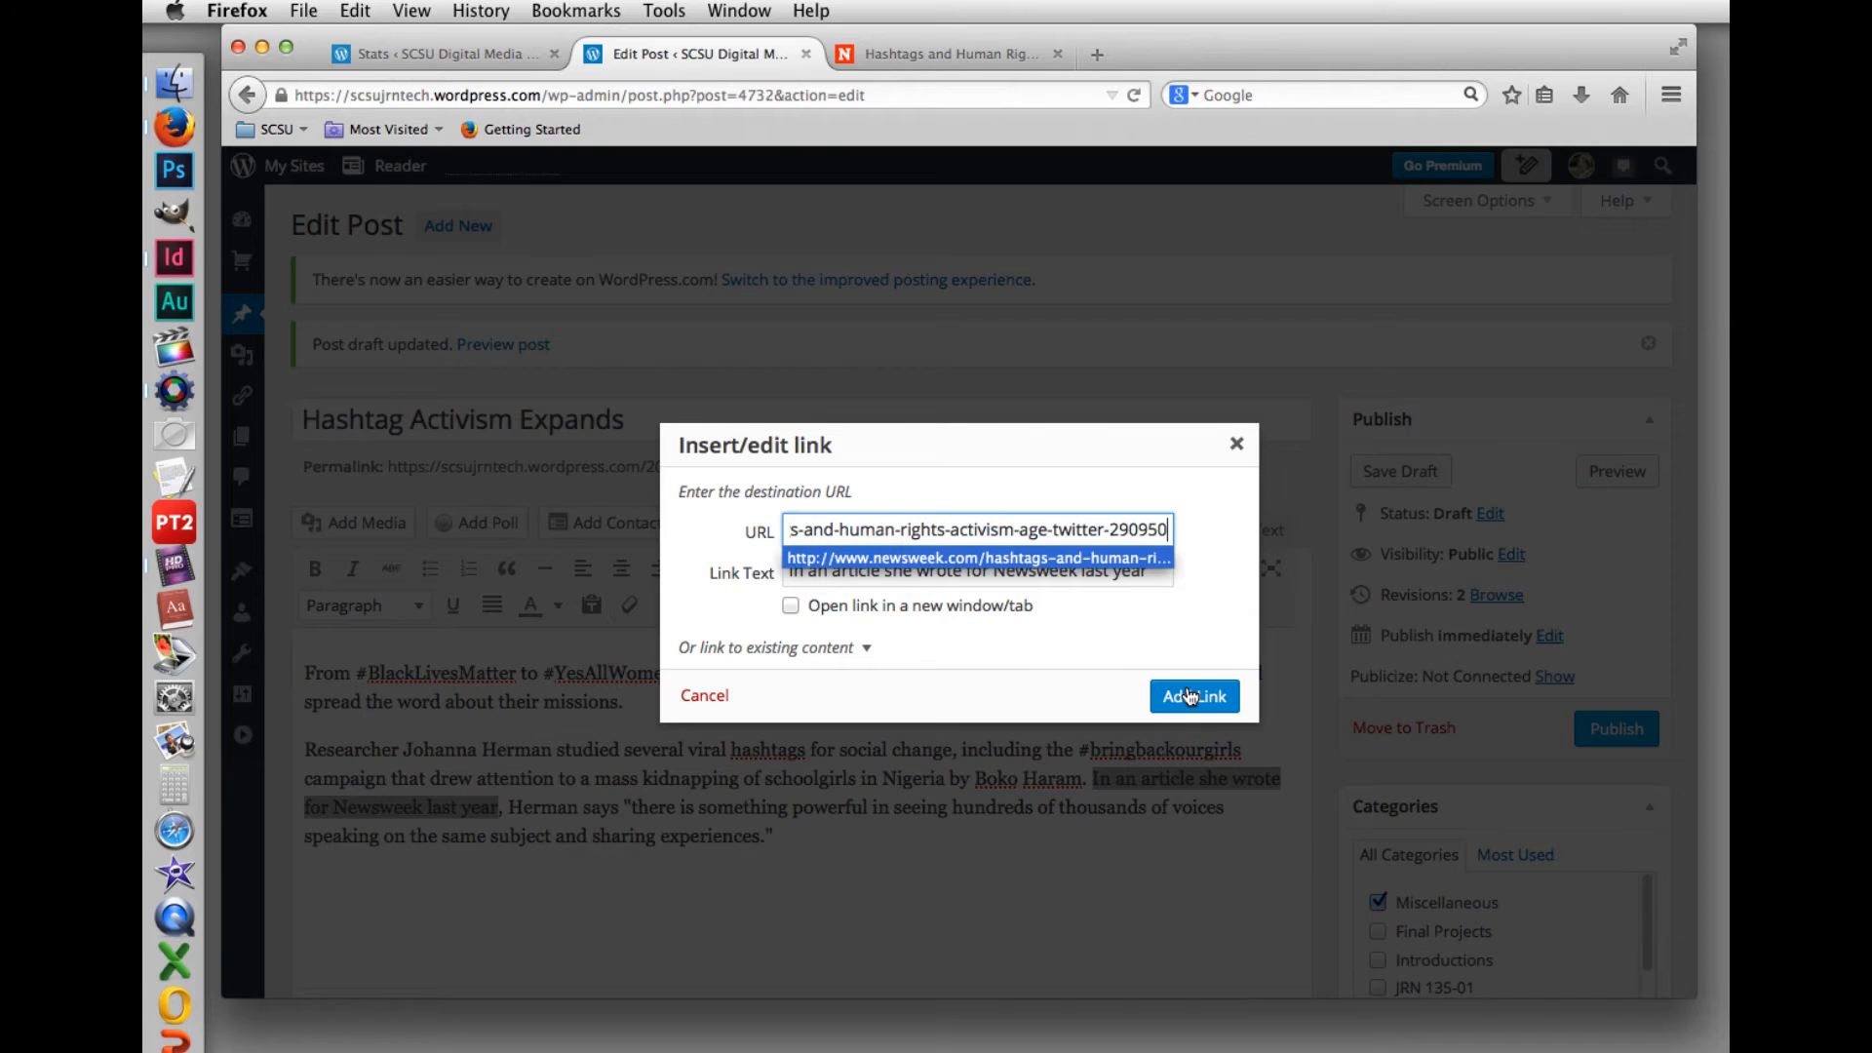
{"action": "left_click", "coordinate": [1763, 924]}
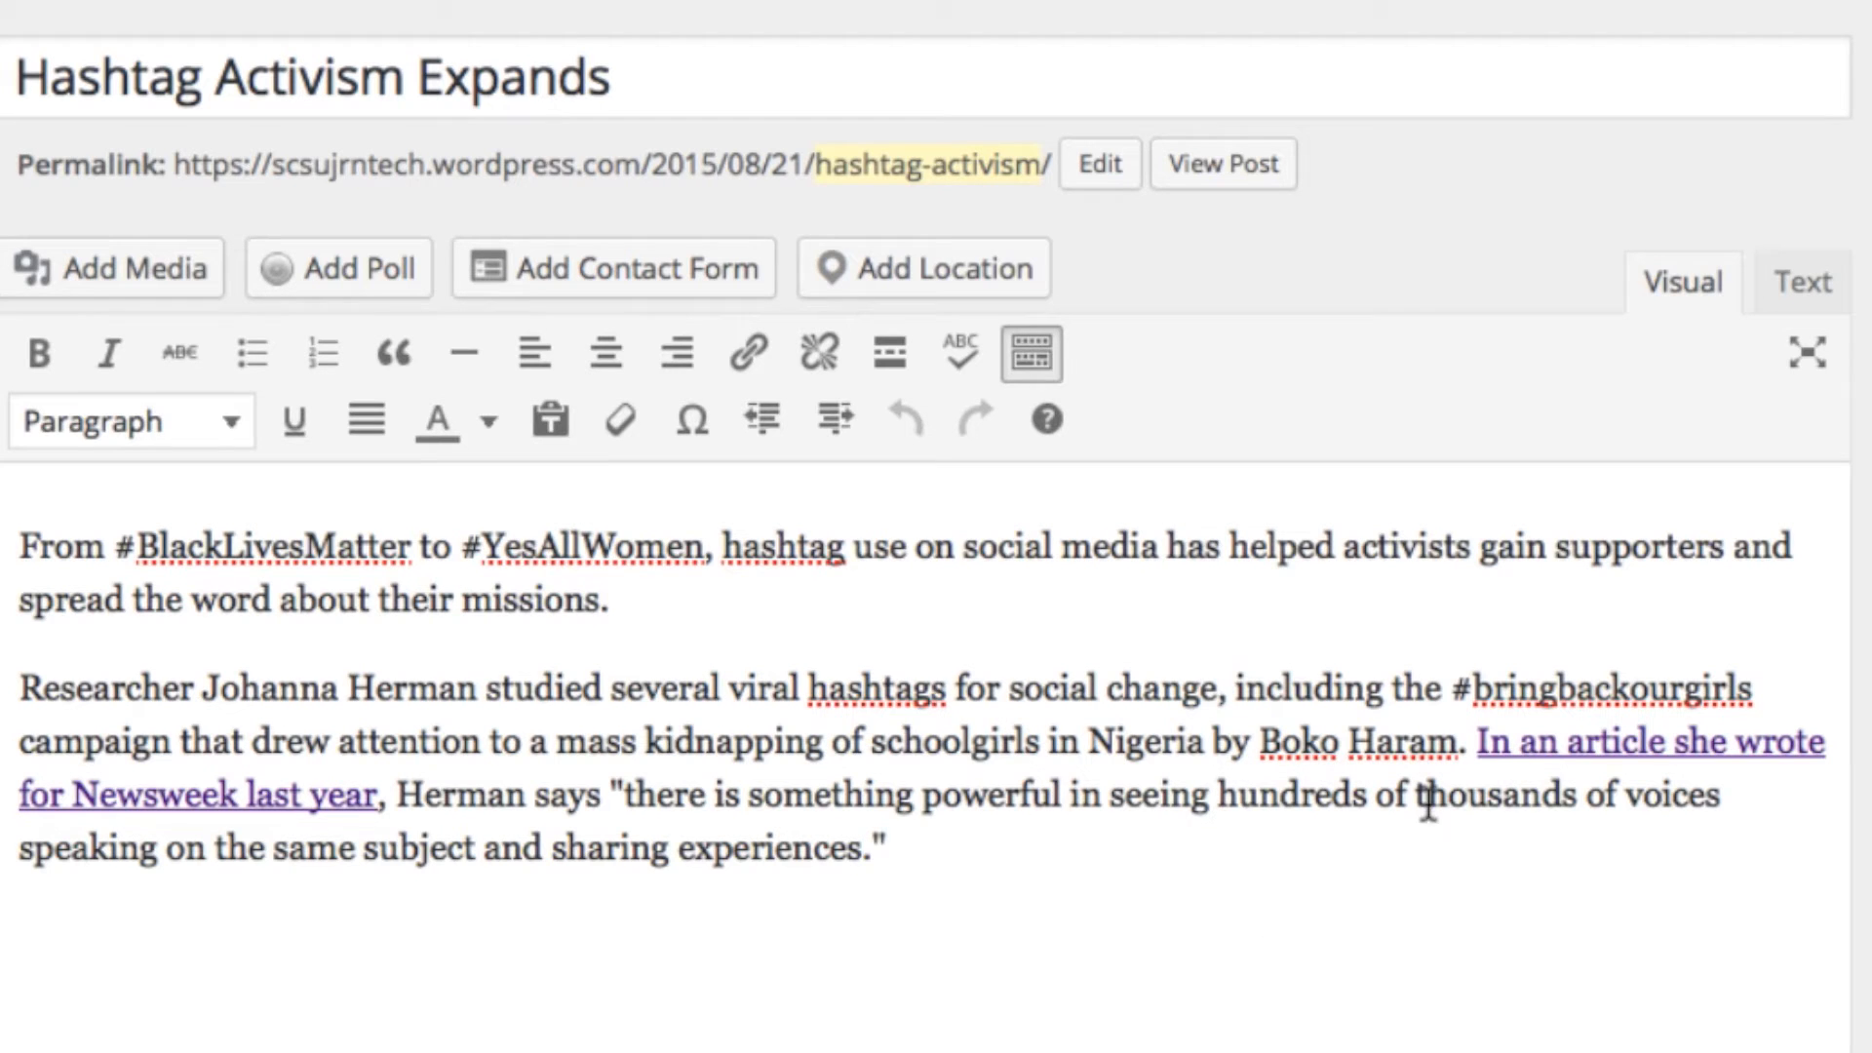
Step: Examine the HTML code of the Newsweek link in the post's text view, and return to the visual view
{"action": "left_click", "coordinate": [1816, 282]}
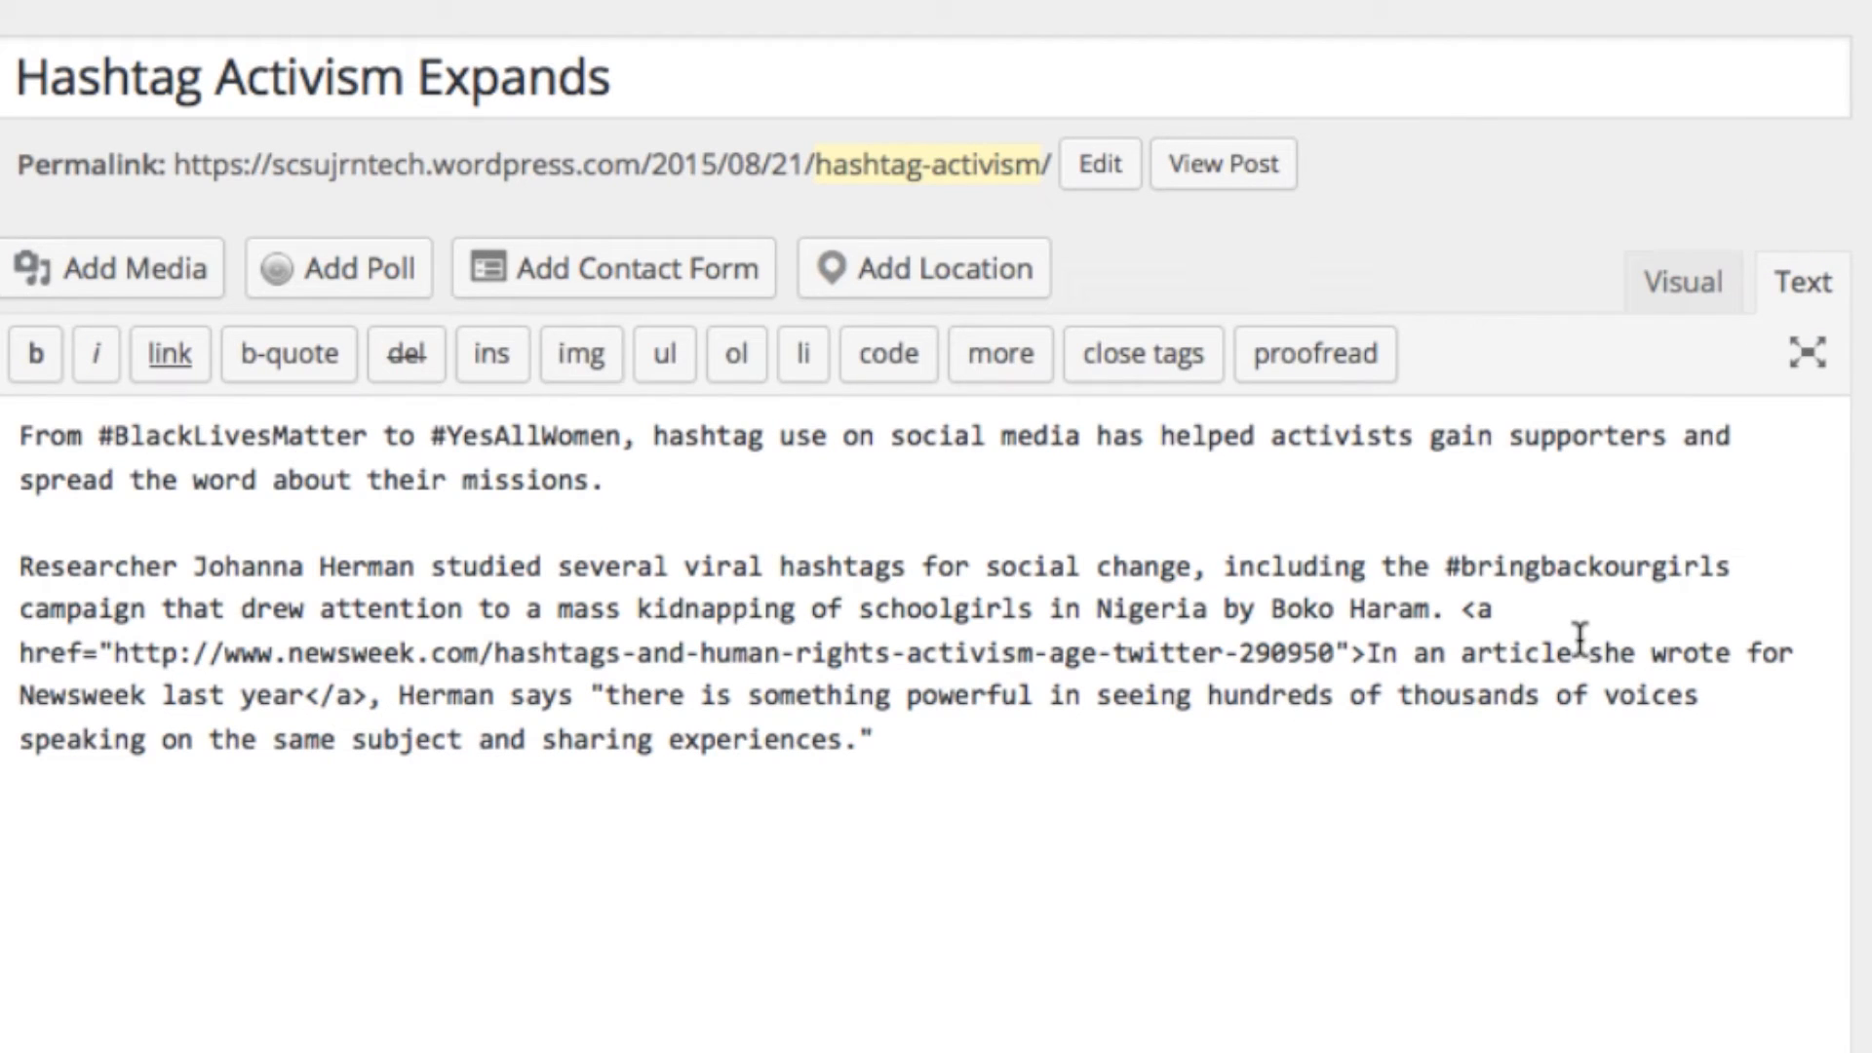
{"action": "left_click_drag", "start_coordinate": [1463, 609], "coordinate": [1367, 652]}
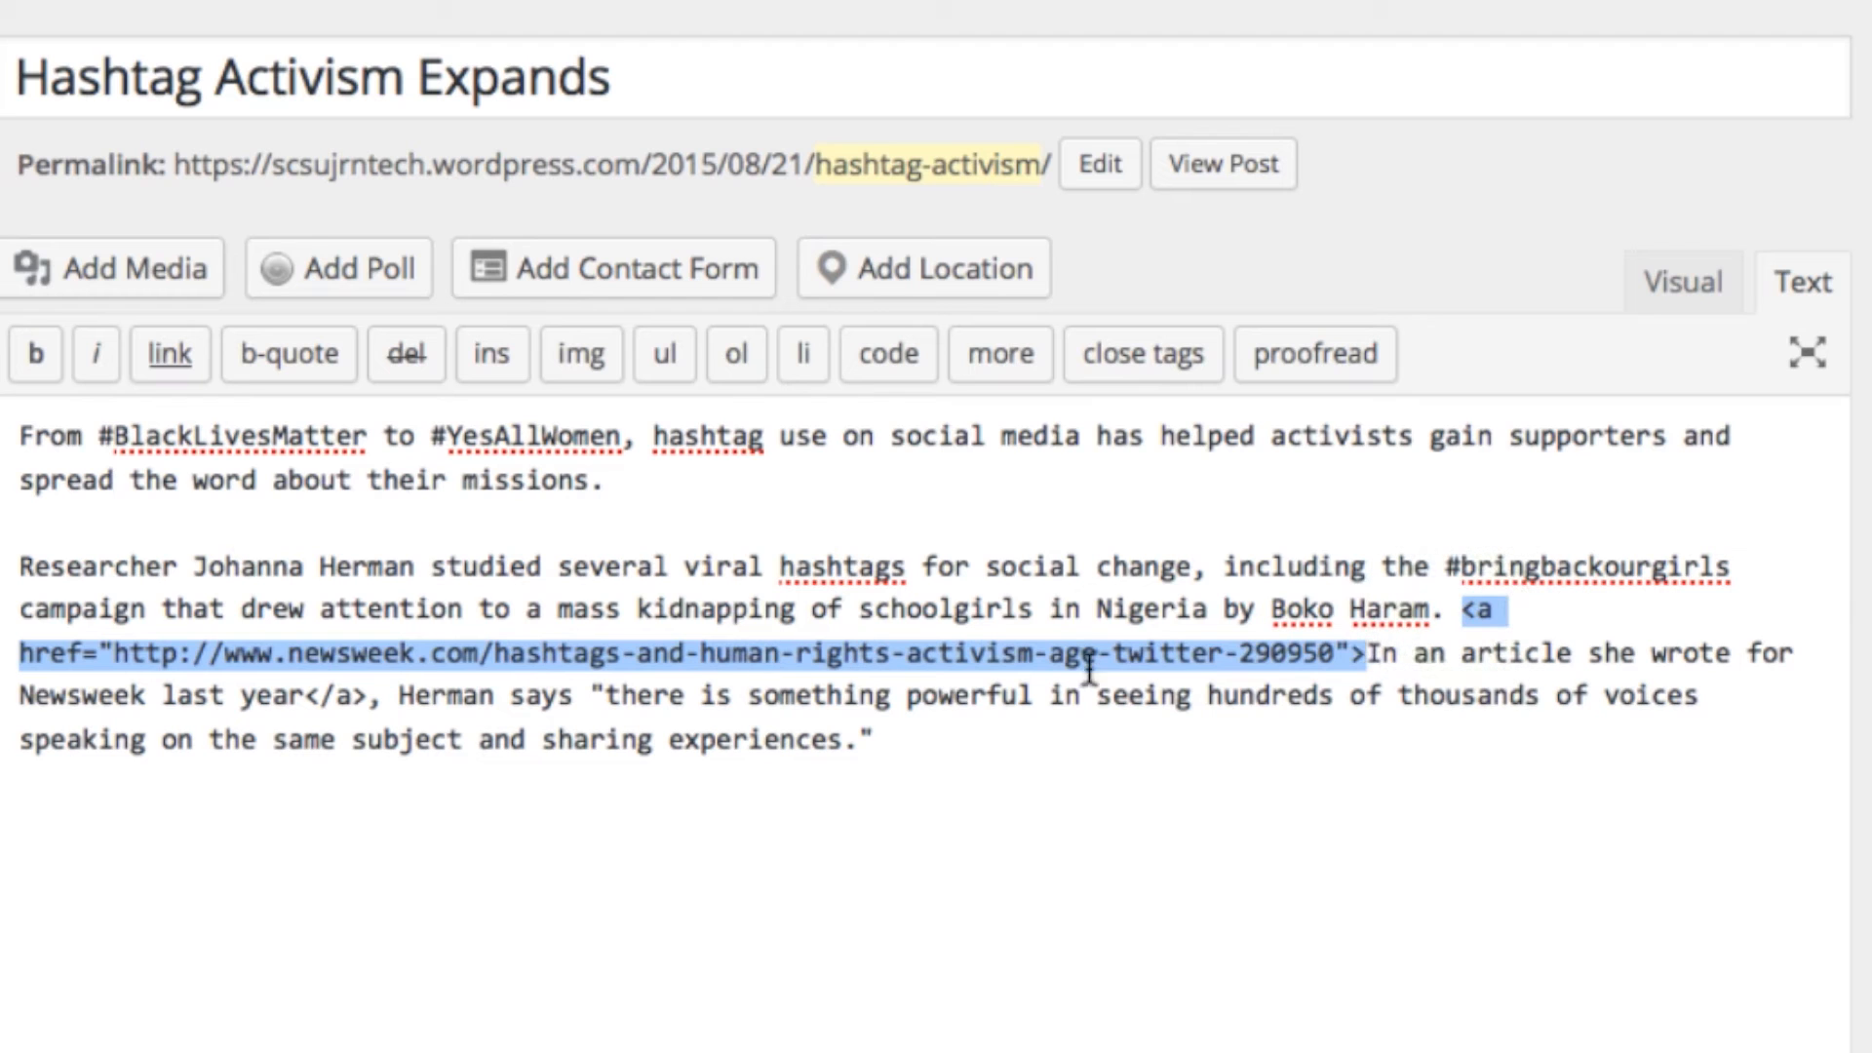
{"action": "left_click_drag", "start_coordinate": [357, 698], "coordinate": [1466, 613]}
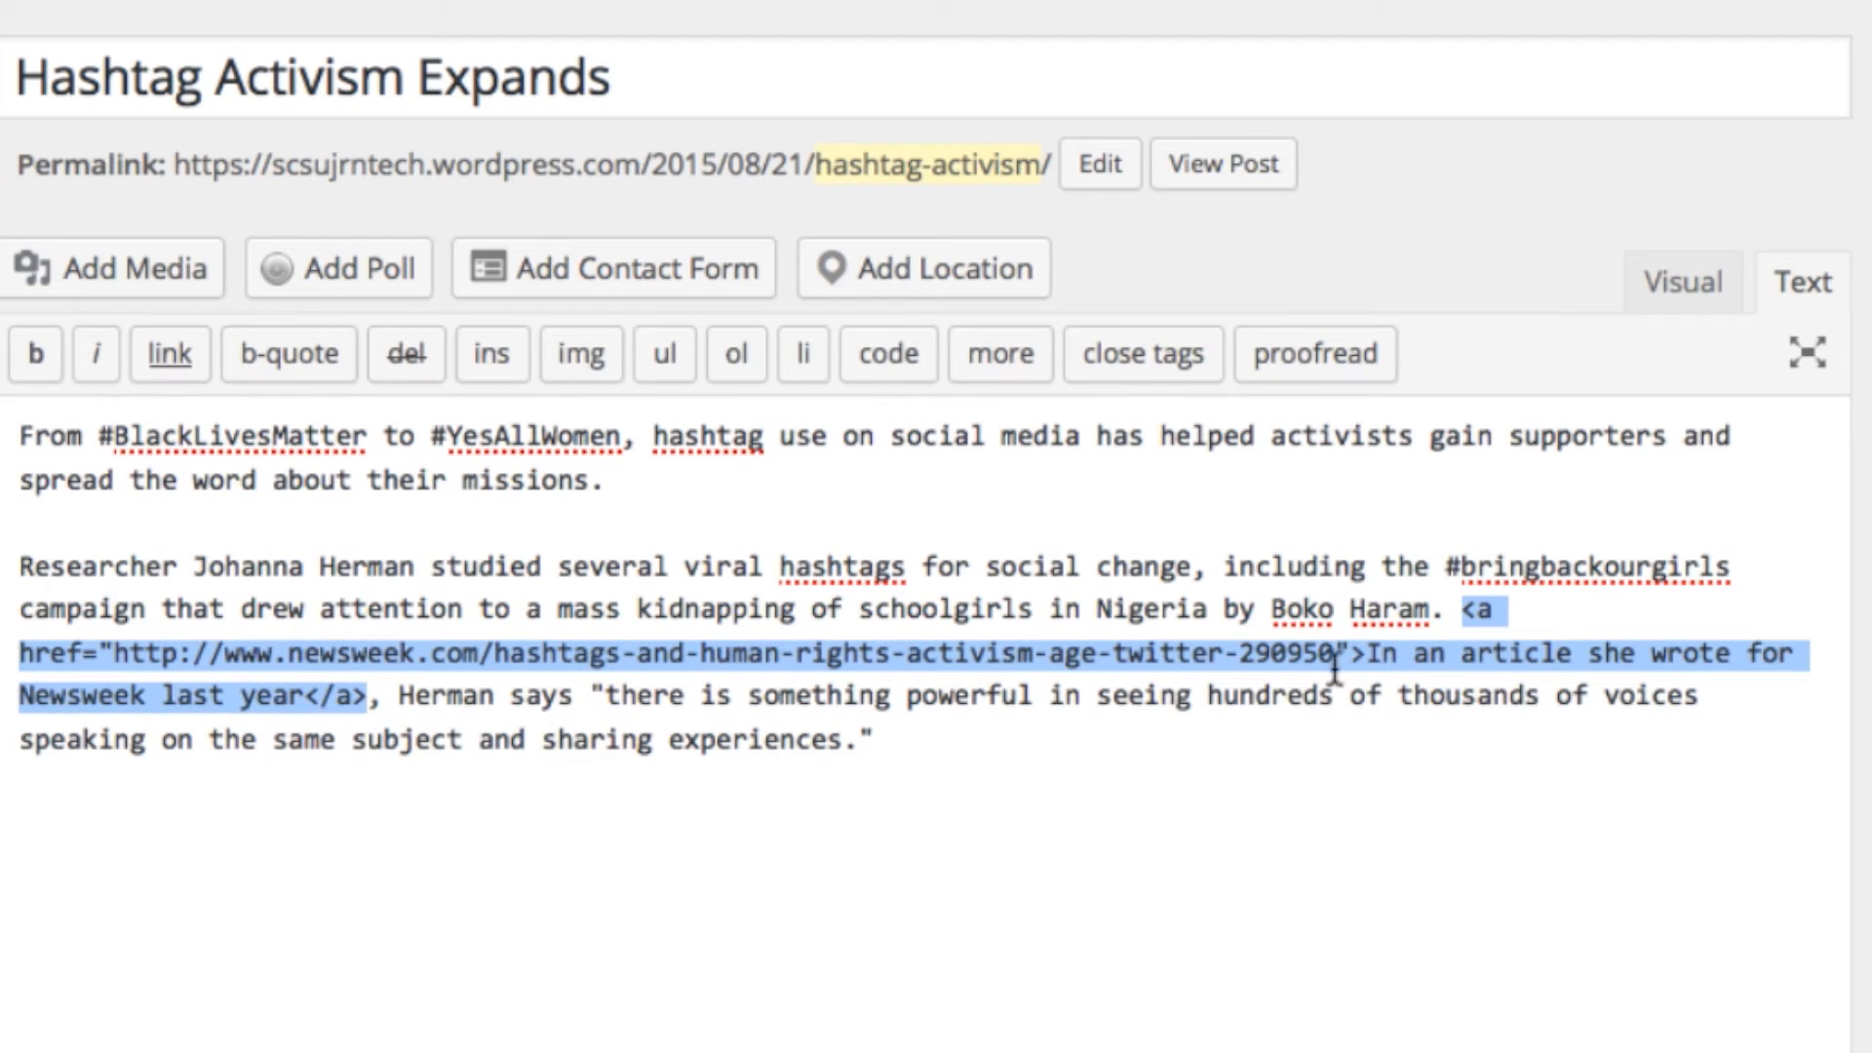
{"action": "left_click", "coordinate": [1684, 297]}
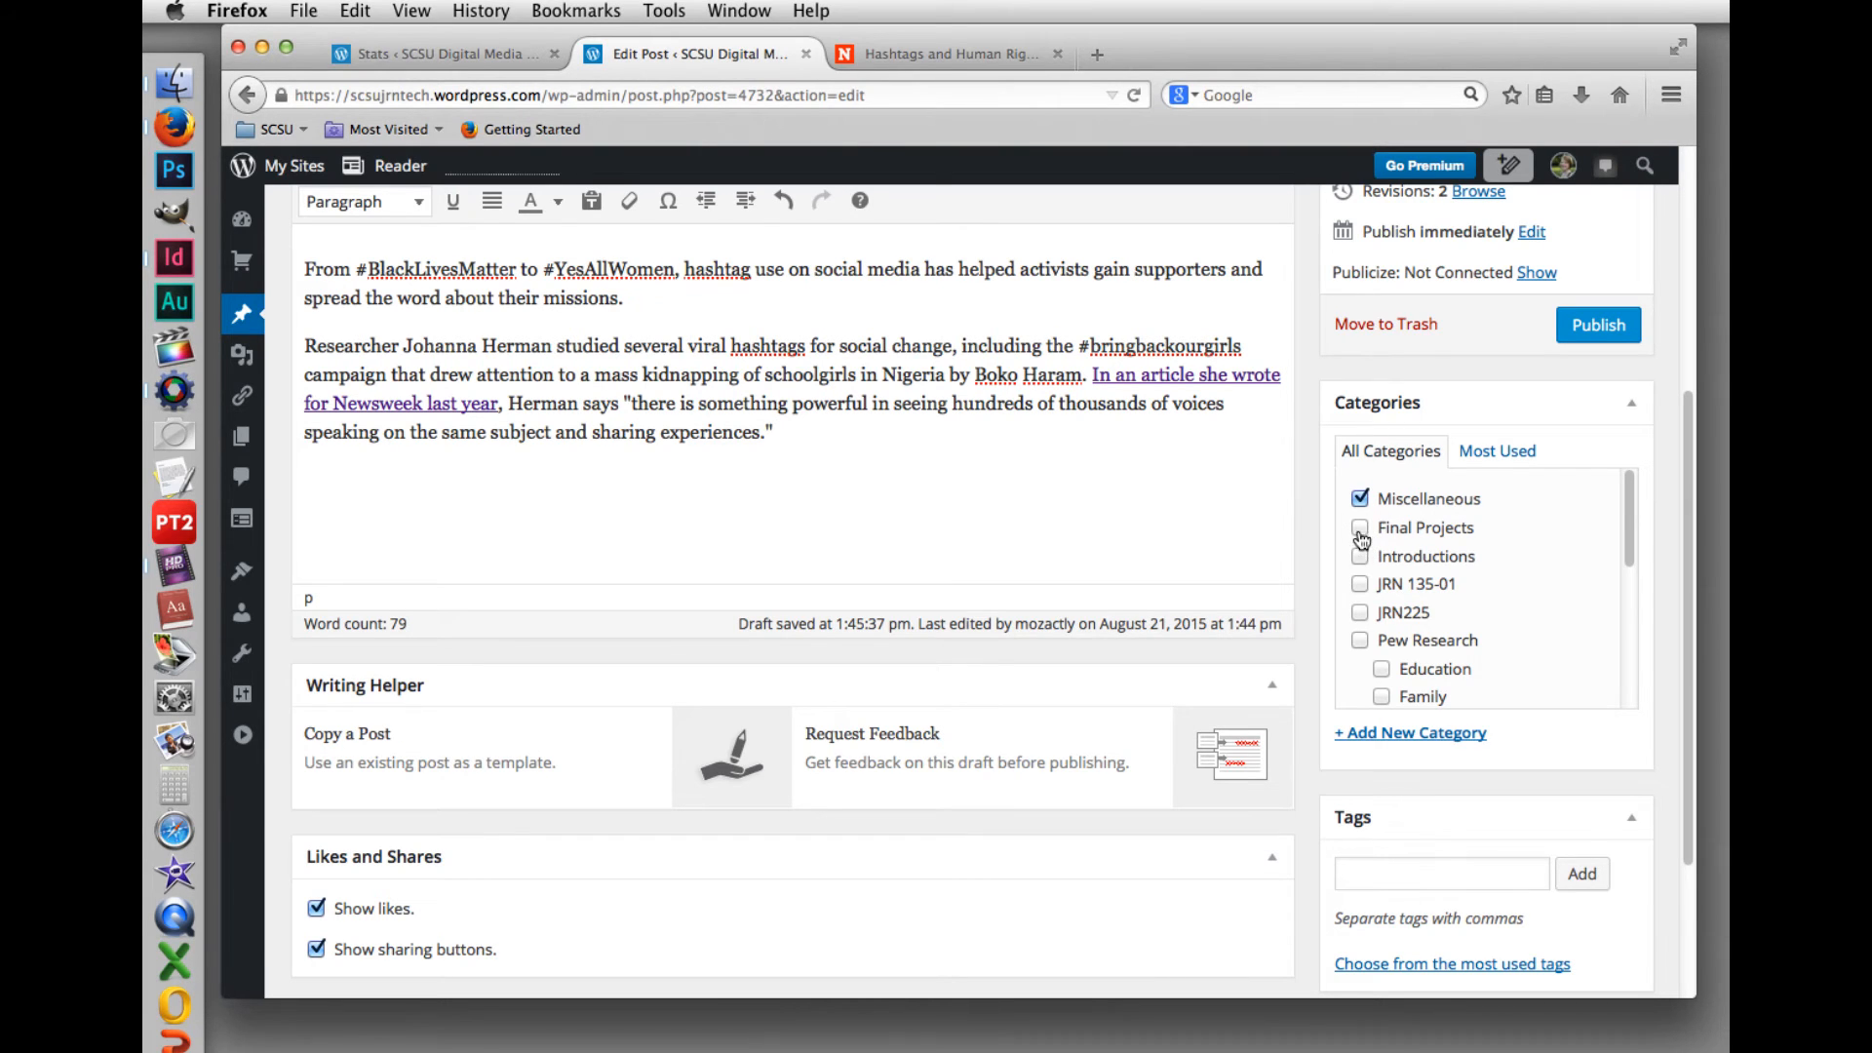
Step: Assign the post to the Social Media category instead of Miscellaneous
{"action": "mouse_move", "coordinate": [1630, 502]}
{"action": "left_mouse_down"}
{"action": "mouse_move", "coordinate": [1634, 634]}
{"action": "mouse_move", "coordinate": [1626, 484]}
{"action": "left_mouse_up"}
{"action": "left_click_drag", "start_coordinate": [1631, 499], "coordinate": [1531, 485]}
{"action": "left_click", "coordinate": [1363, 499]}
{"action": "mouse_move", "coordinate": [1687, 482]}
{"action": "left_mouse_down"}
{"action": "mouse_move", "coordinate": [1695, 586]}
{"action": "mouse_move", "coordinate": [1694, 500]}
{"action": "left_mouse_up"}
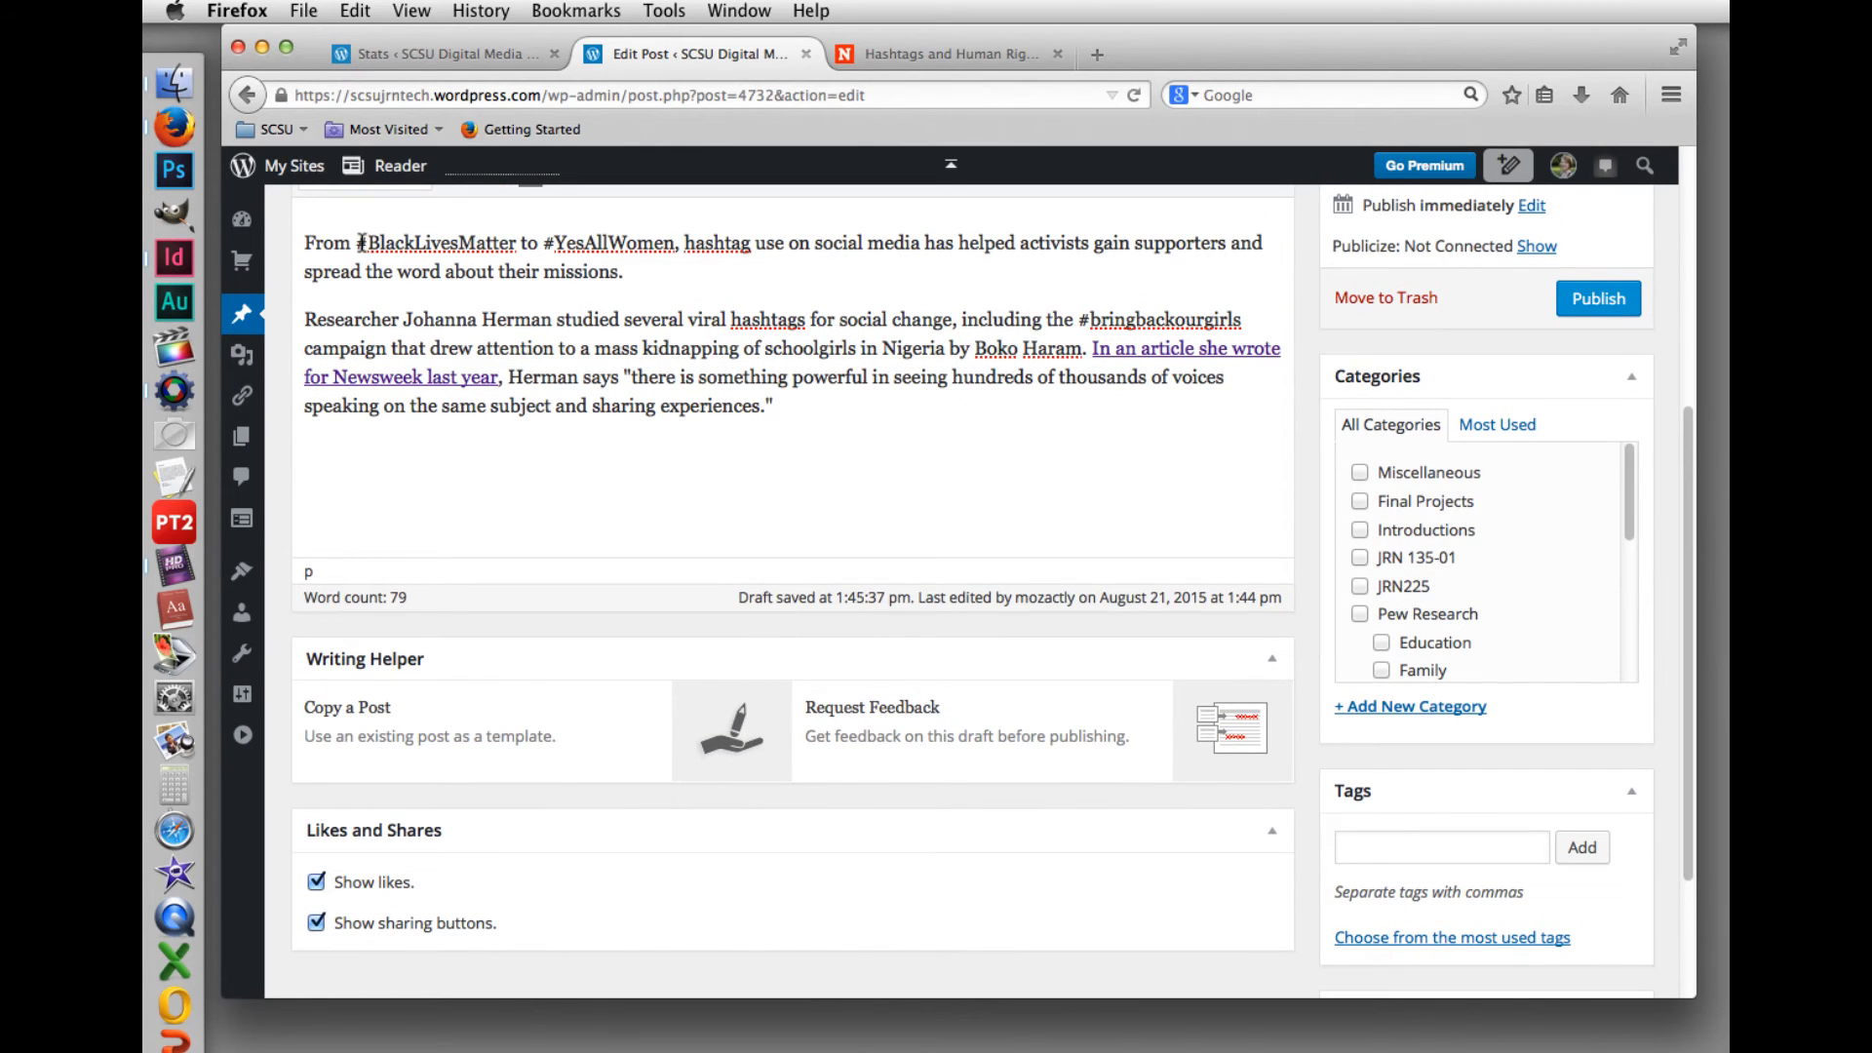
Step: Copy the BlackLivesMatter hashtag from the post's first sentence and enter #BlackLivesMatter as a tag
{"action": "left_click_drag", "start_coordinate": [486, 237], "coordinate": [519, 242]}
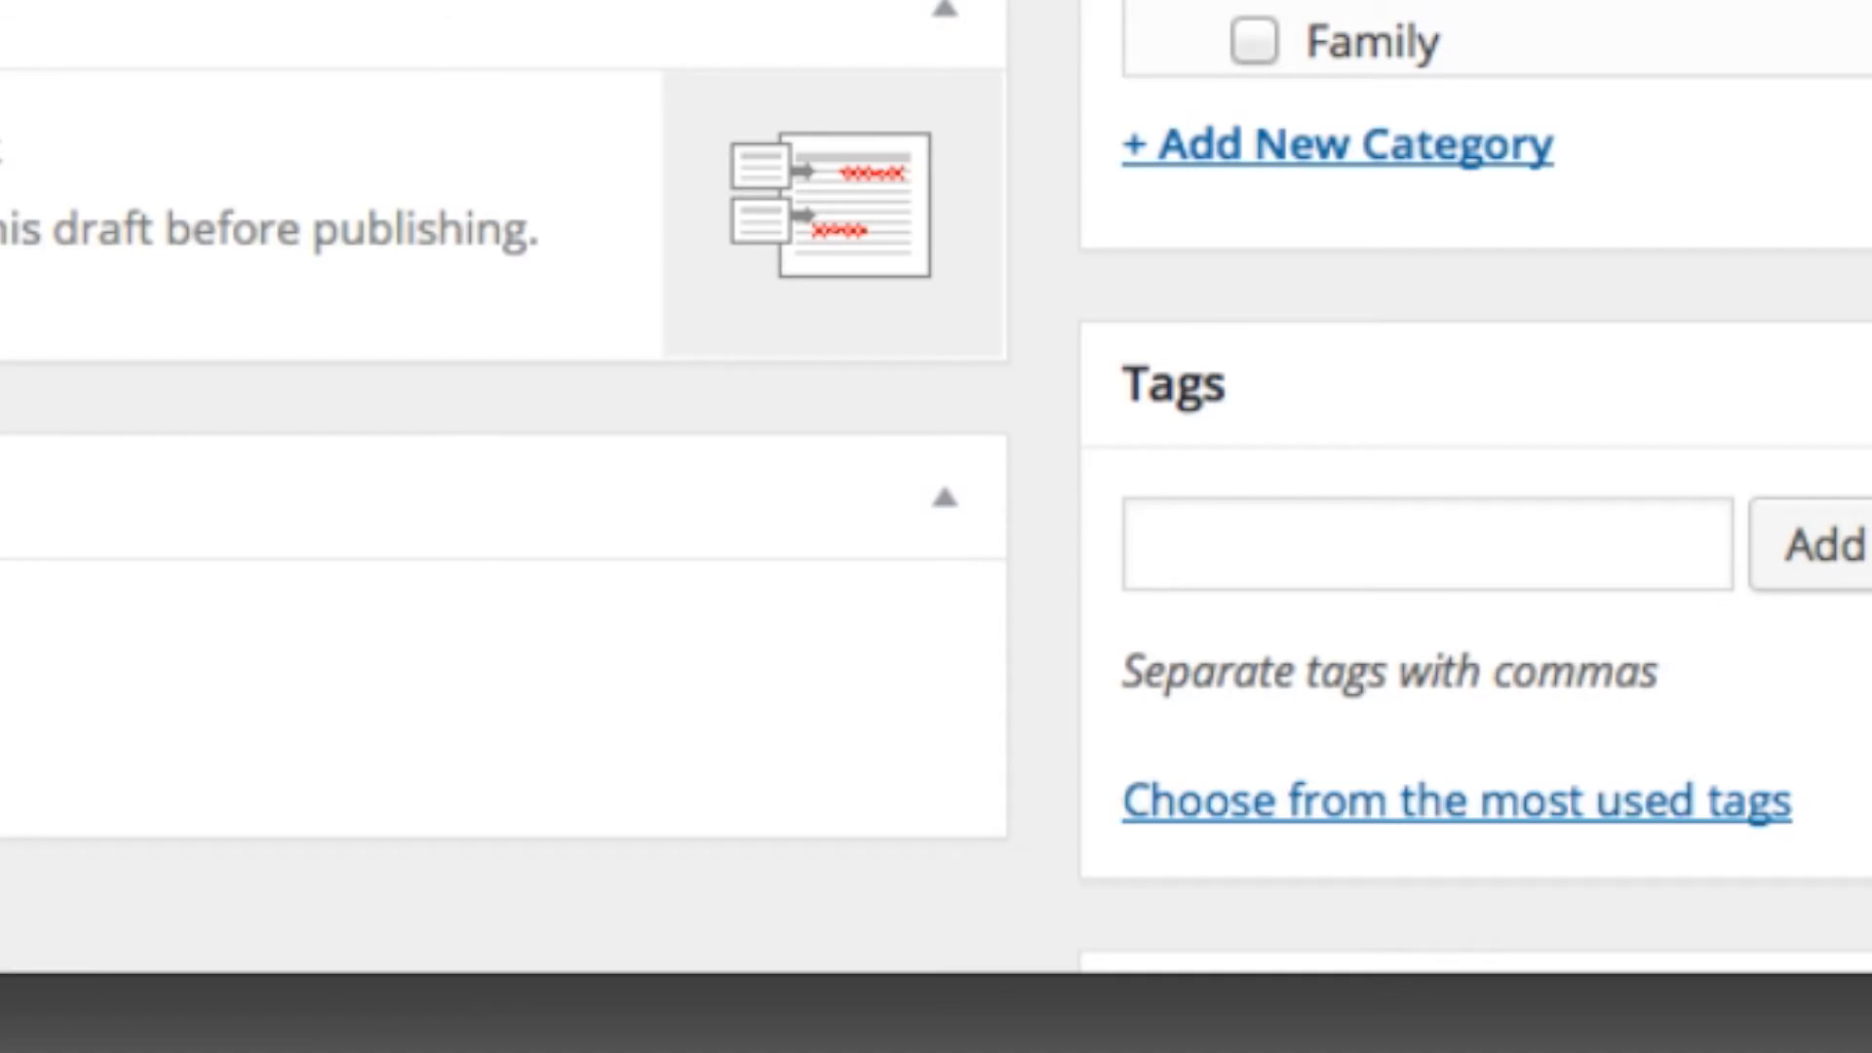
{"action": "key", "text": "super+c"}
{"action": "left_click", "coordinate": [1371, 535]}
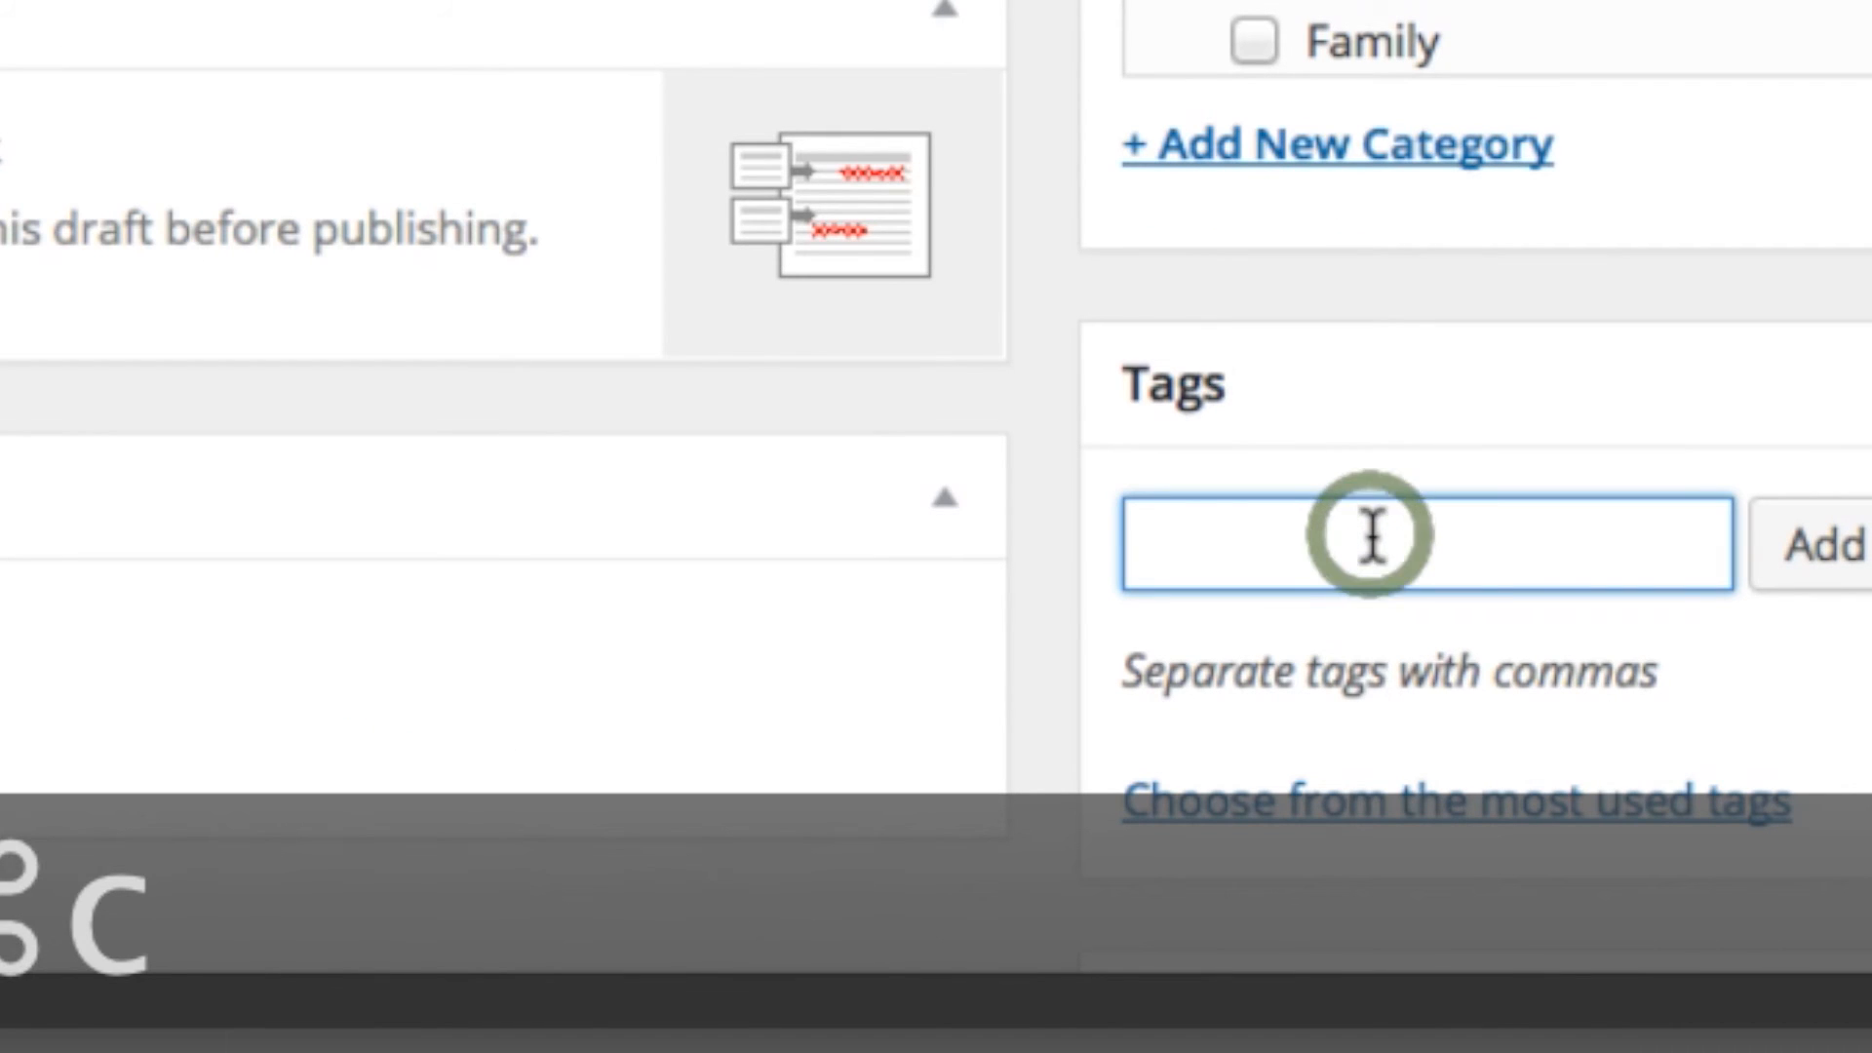
{"action": "key", "text": "super+v"}
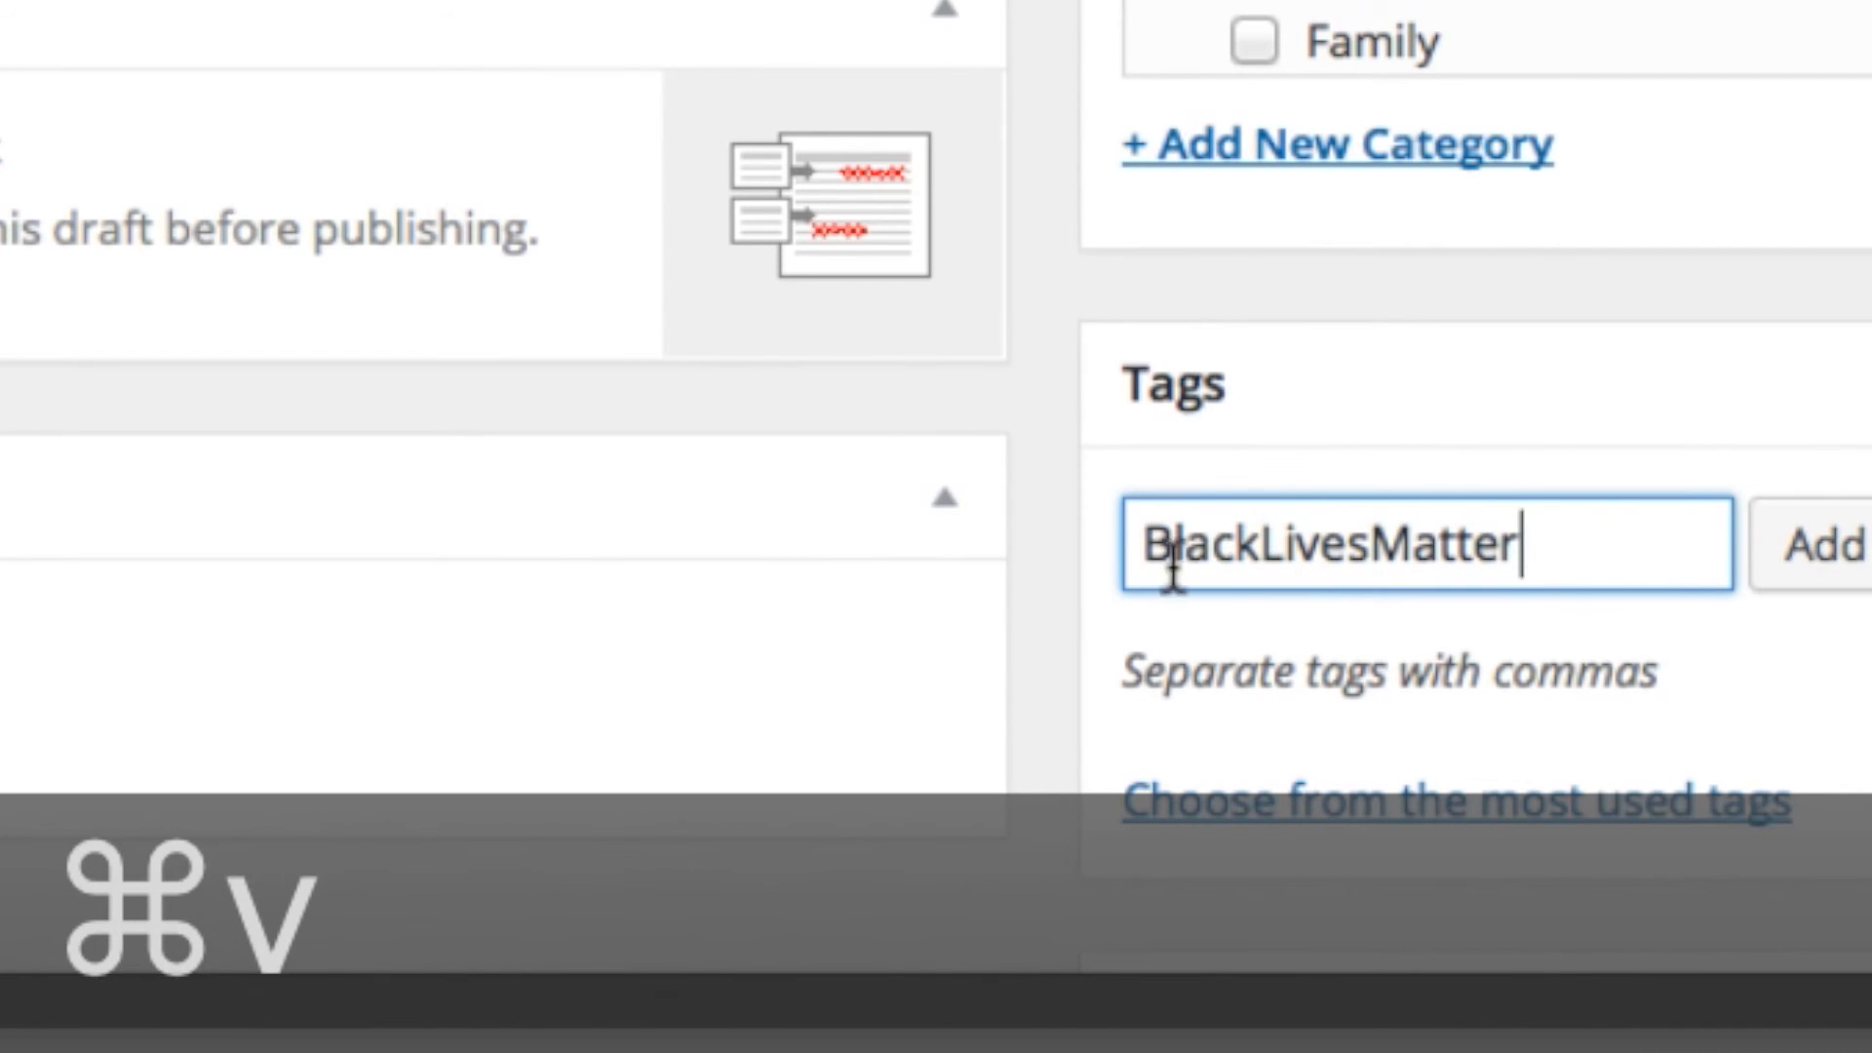
{"action": "left_click", "coordinate": [1143, 546]}
{"action": "type", "text": "#"}
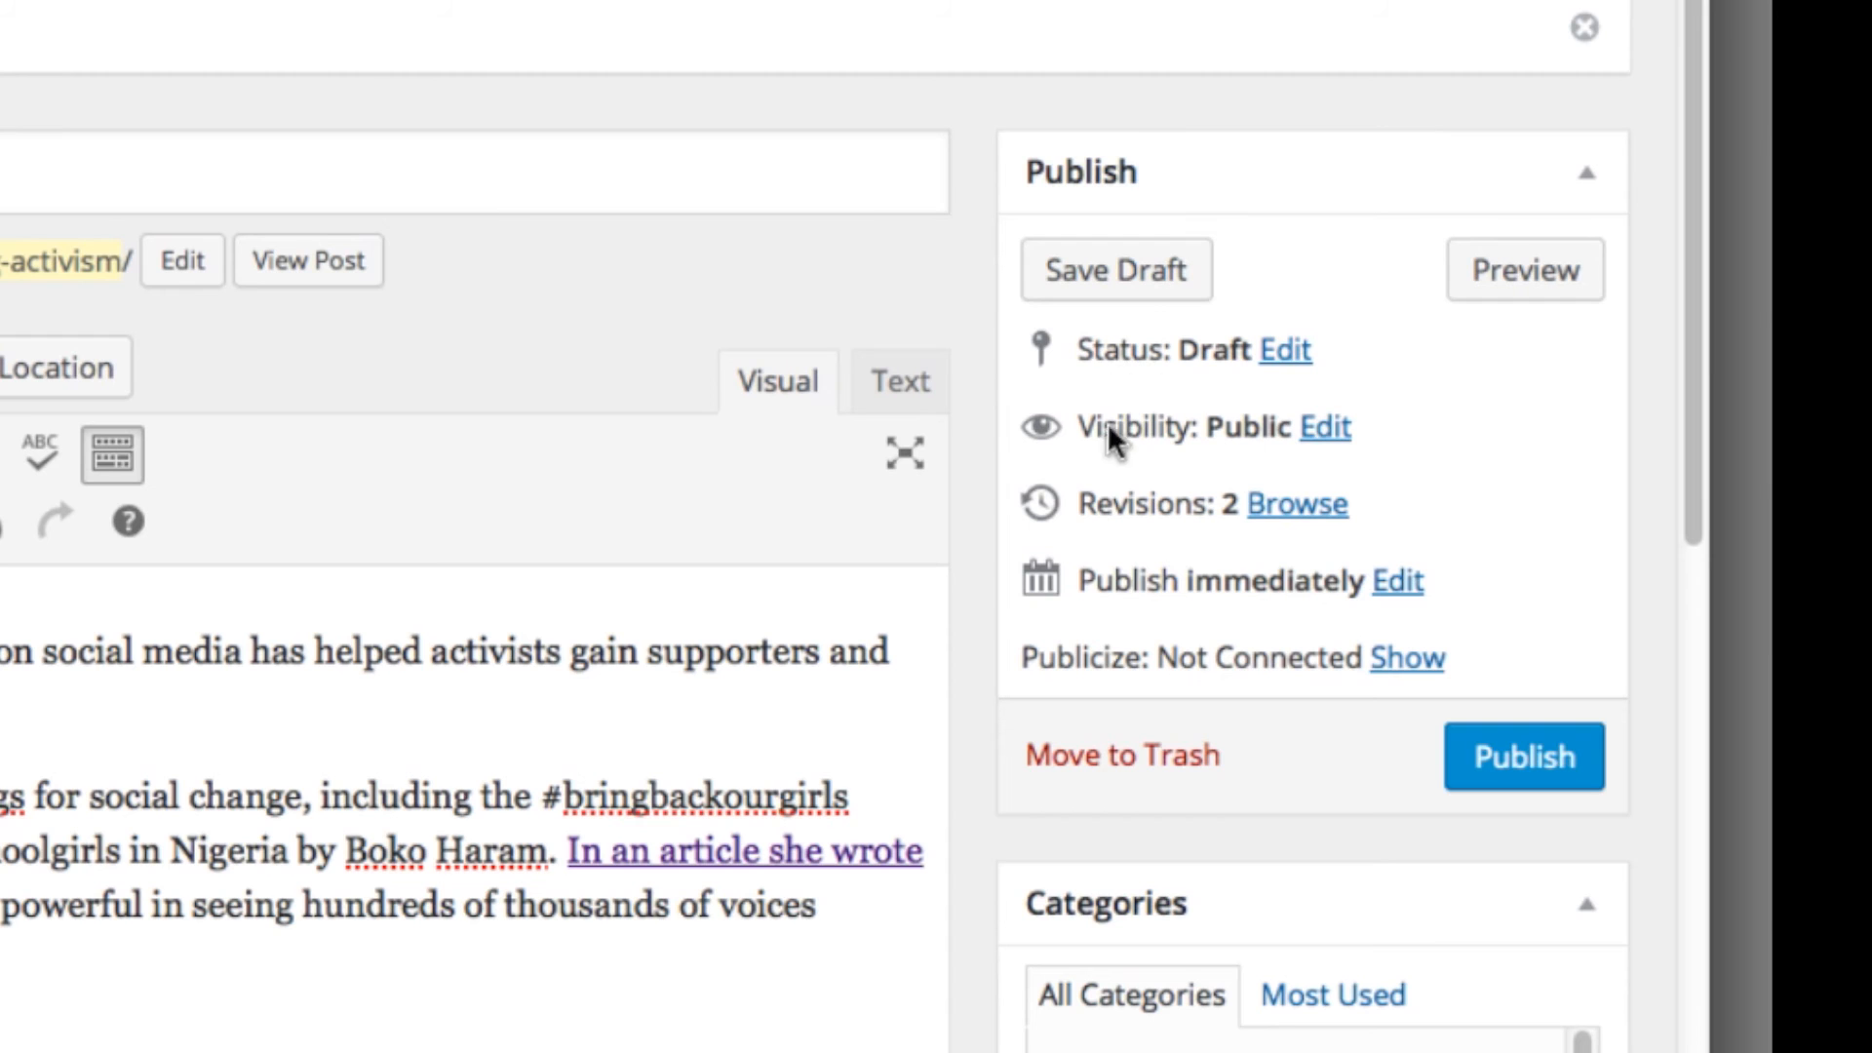
Step: Look over the post's visibility options and publishing date and time settings, cancelling both without changes
{"action": "left_click", "coordinate": [1332, 426]}
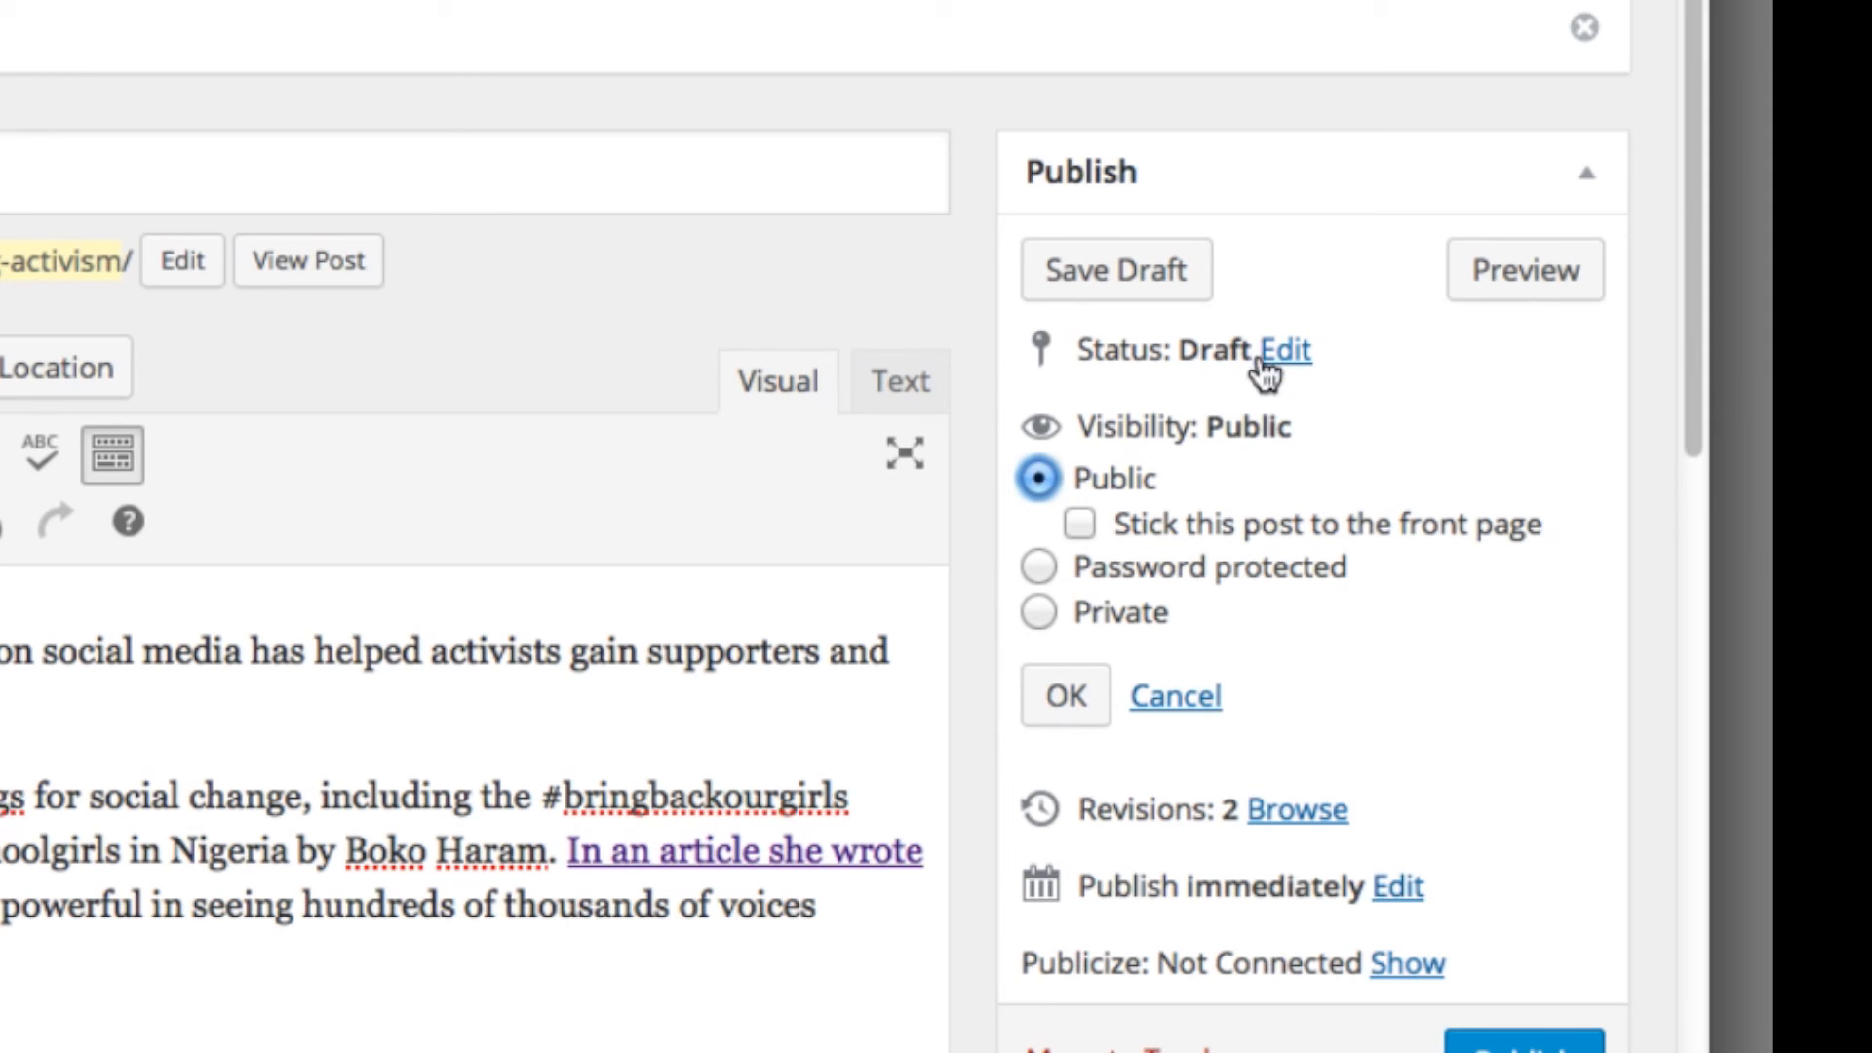
{"action": "left_click", "coordinate": [1169, 698]}
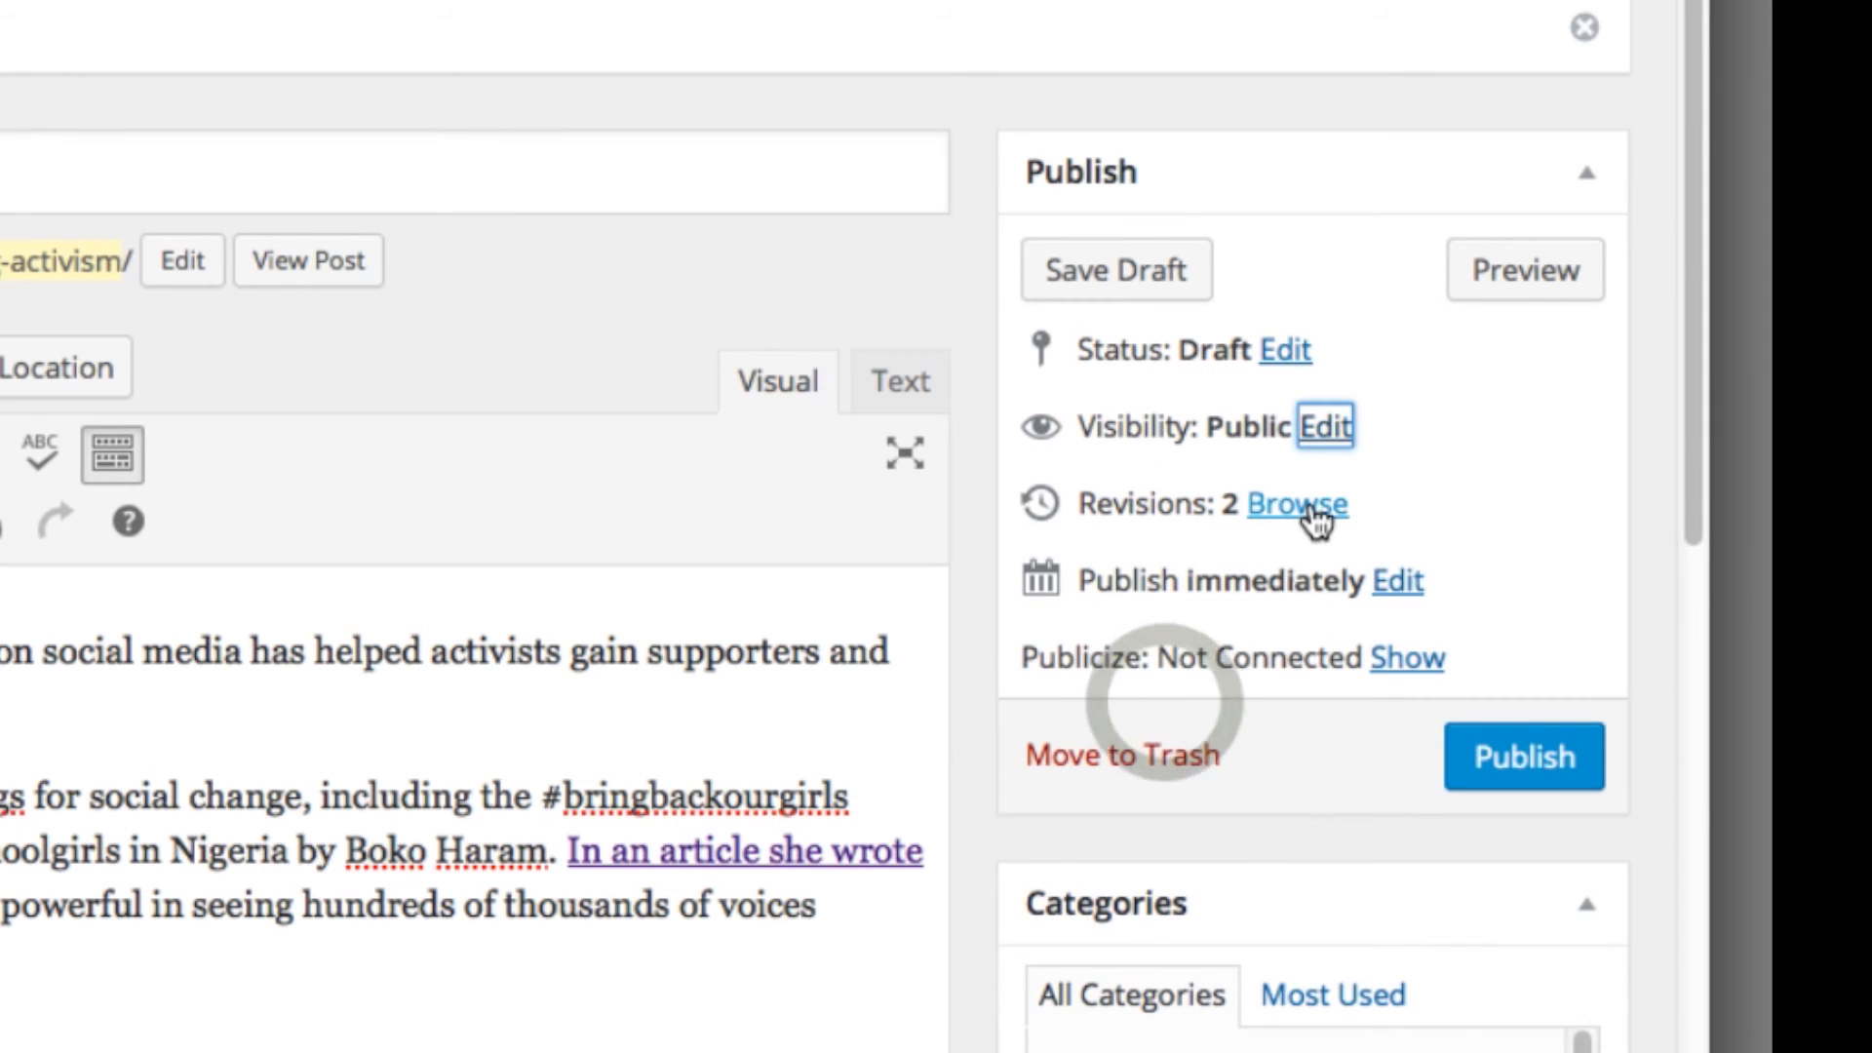
{"action": "left_click", "coordinate": [1399, 581]}
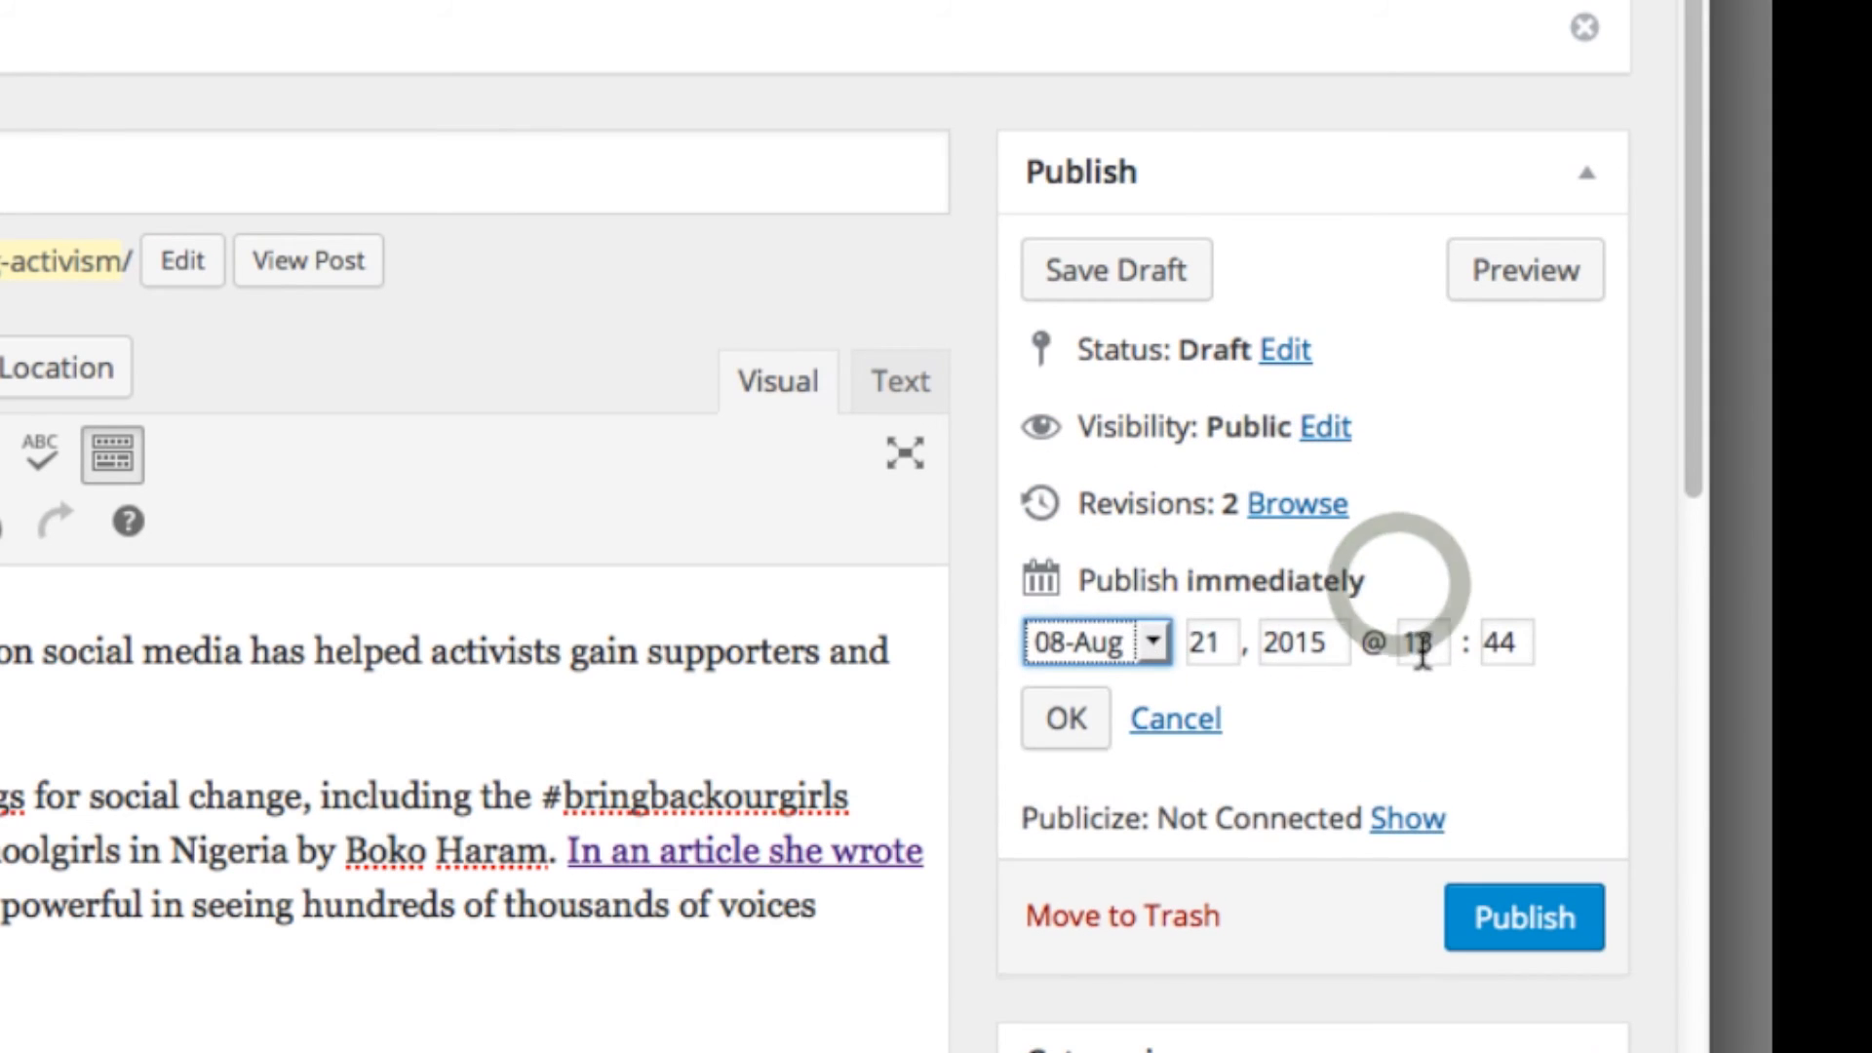
{"action": "left_click", "coordinate": [1189, 731]}
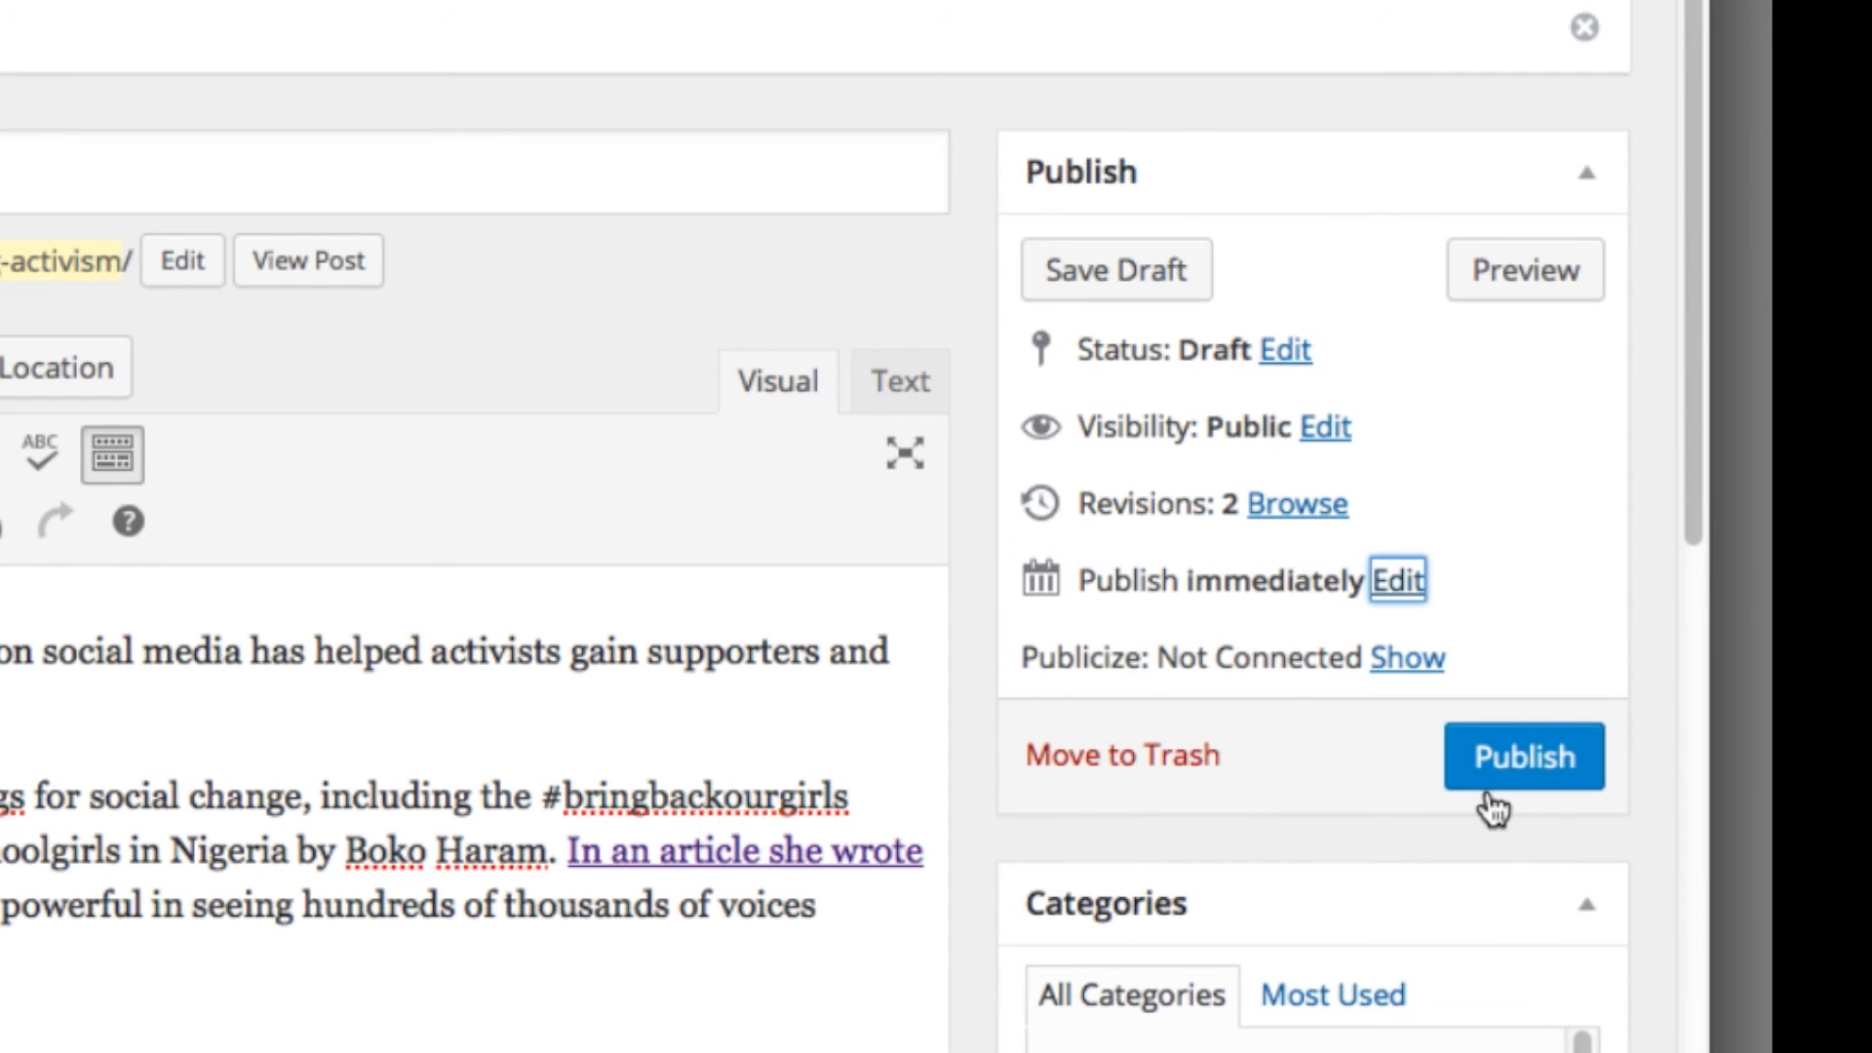
Step: Save the post draft and close the post editor, returning to the site's Stats page
{"action": "left_click", "coordinate": [1158, 276]}
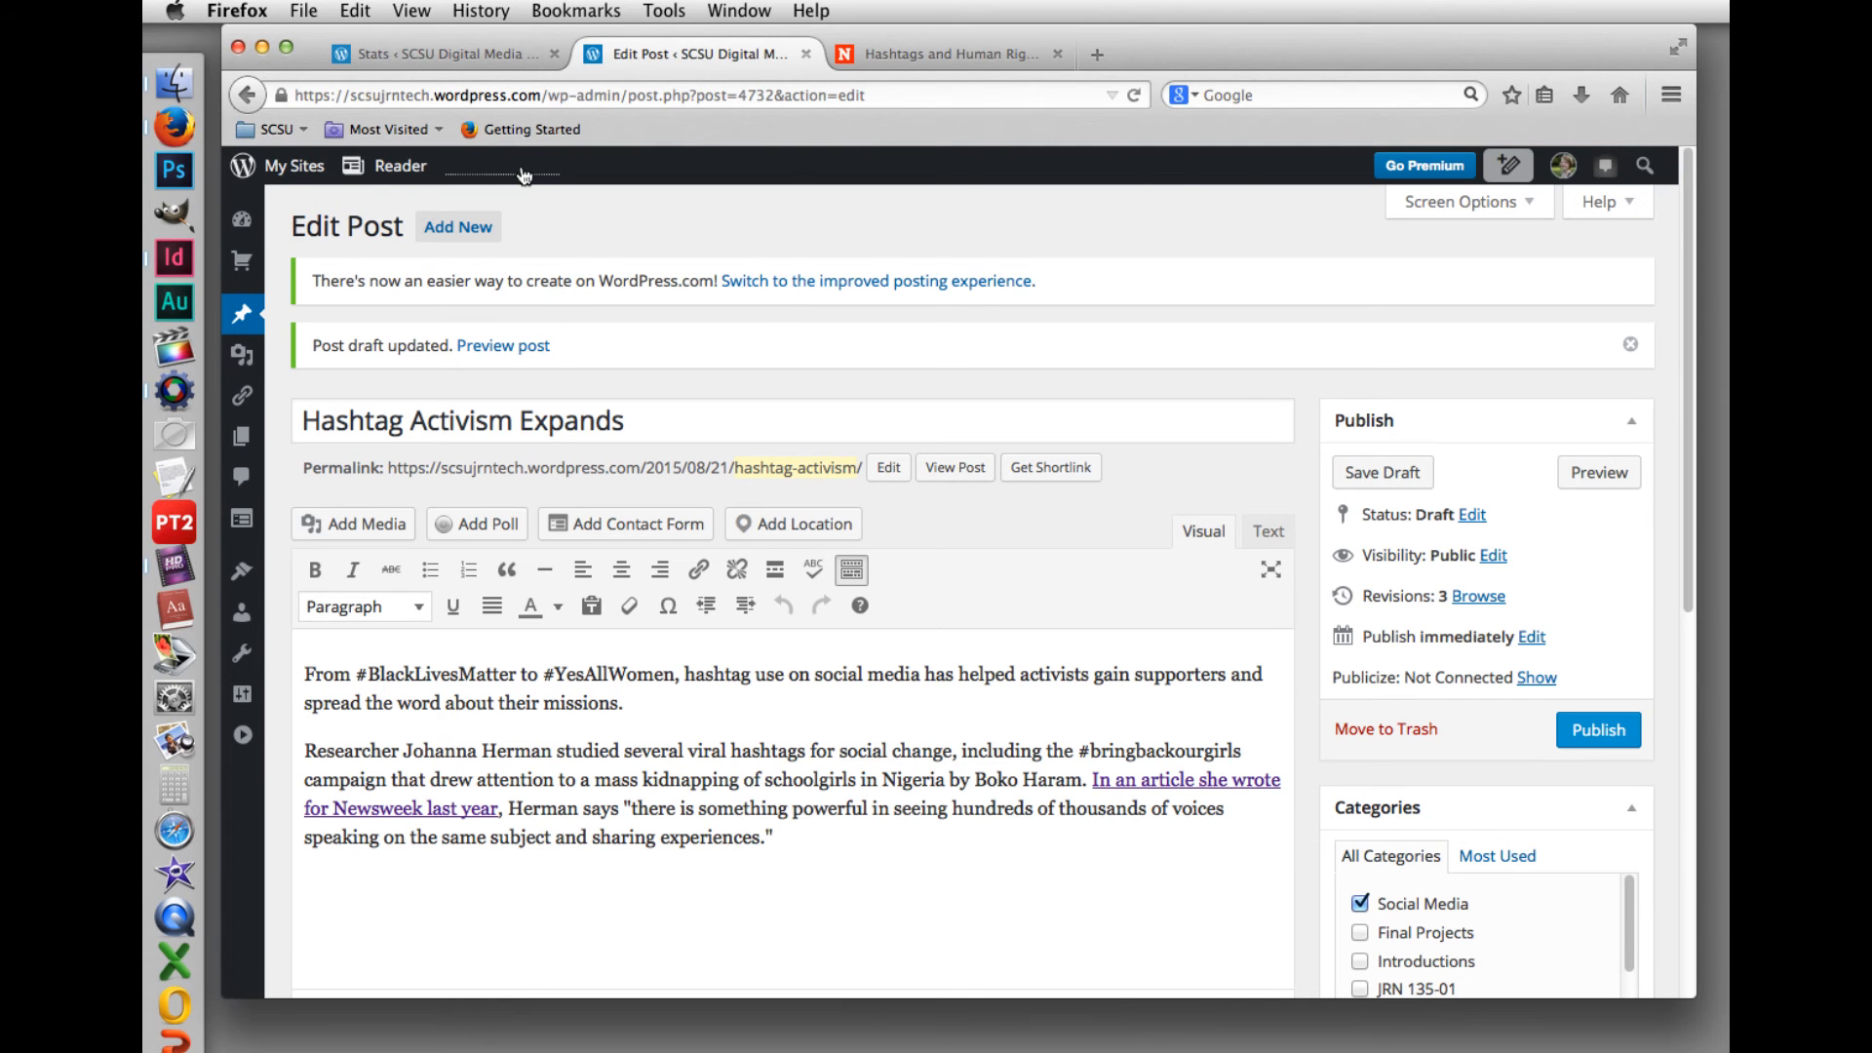
{"action": "left_click", "coordinate": [806, 54]}
{"action": "left_click", "coordinate": [482, 52]}
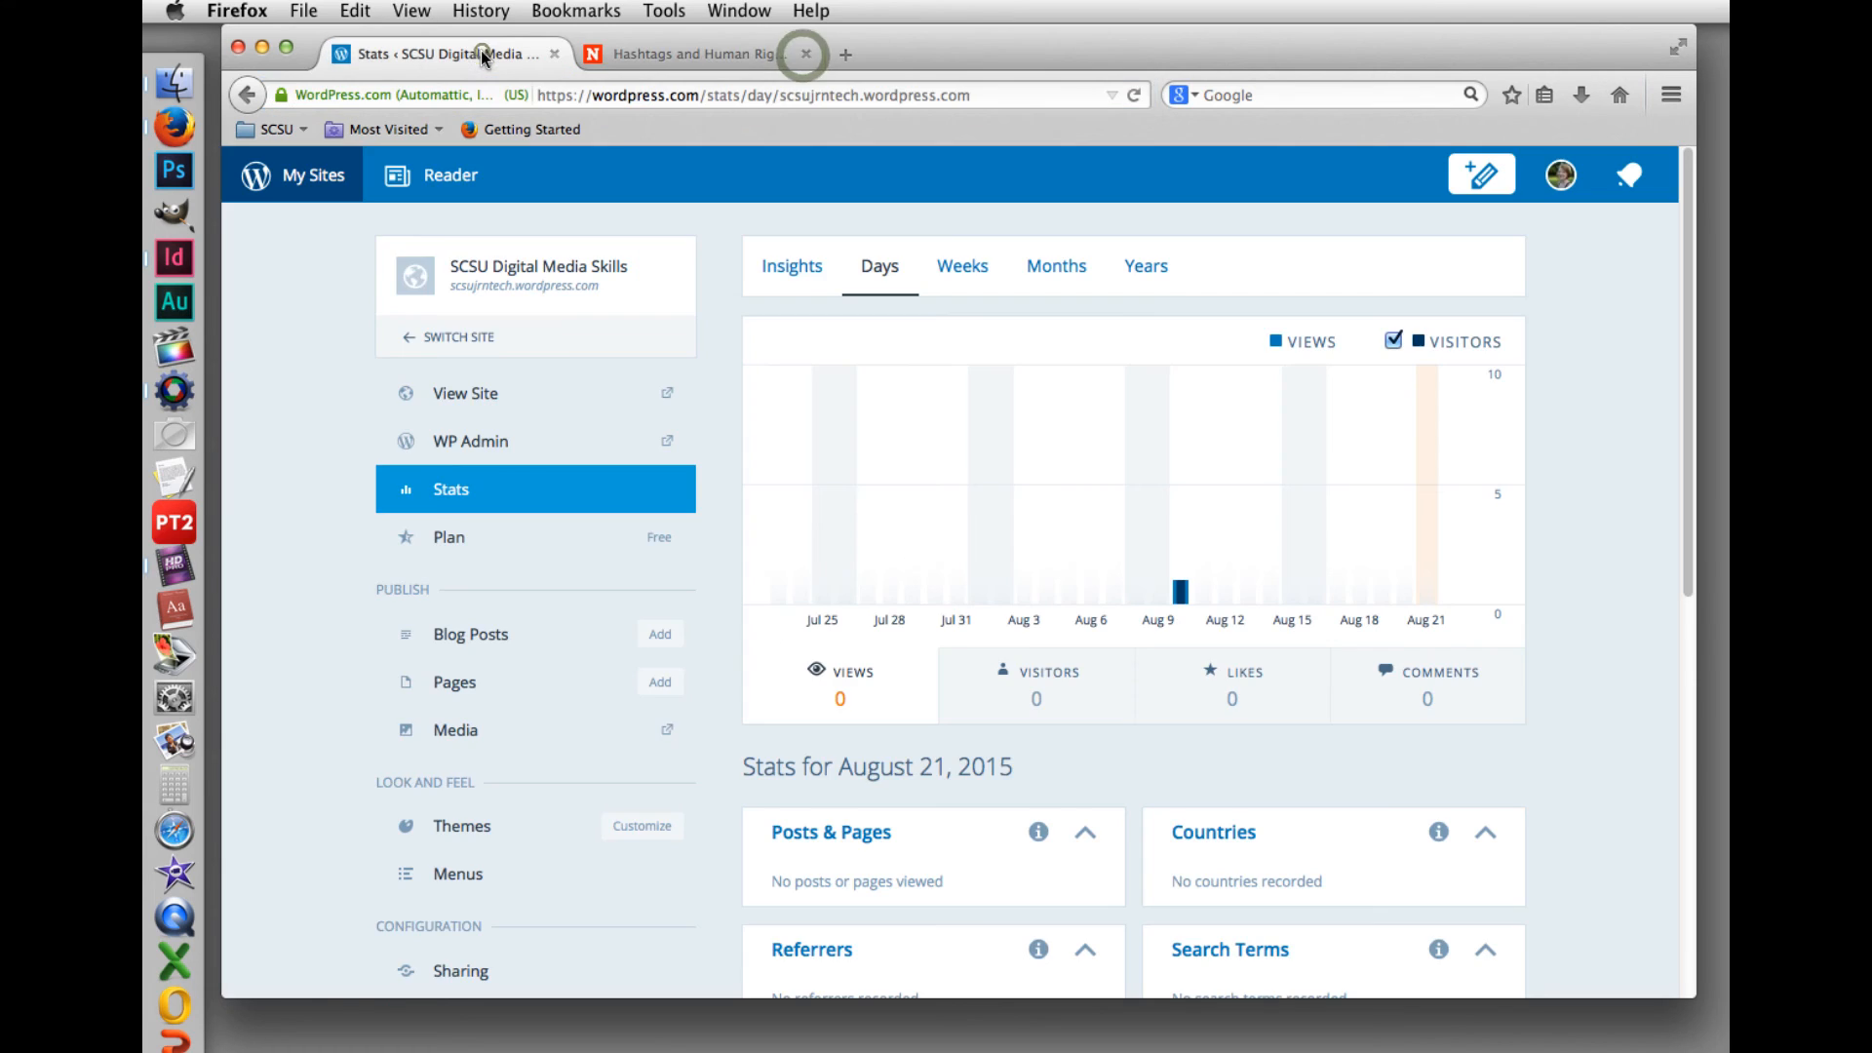
Step: Open the most recently modified draft from the site's blog post drafts for editing
{"action": "left_click", "coordinate": [497, 638]}
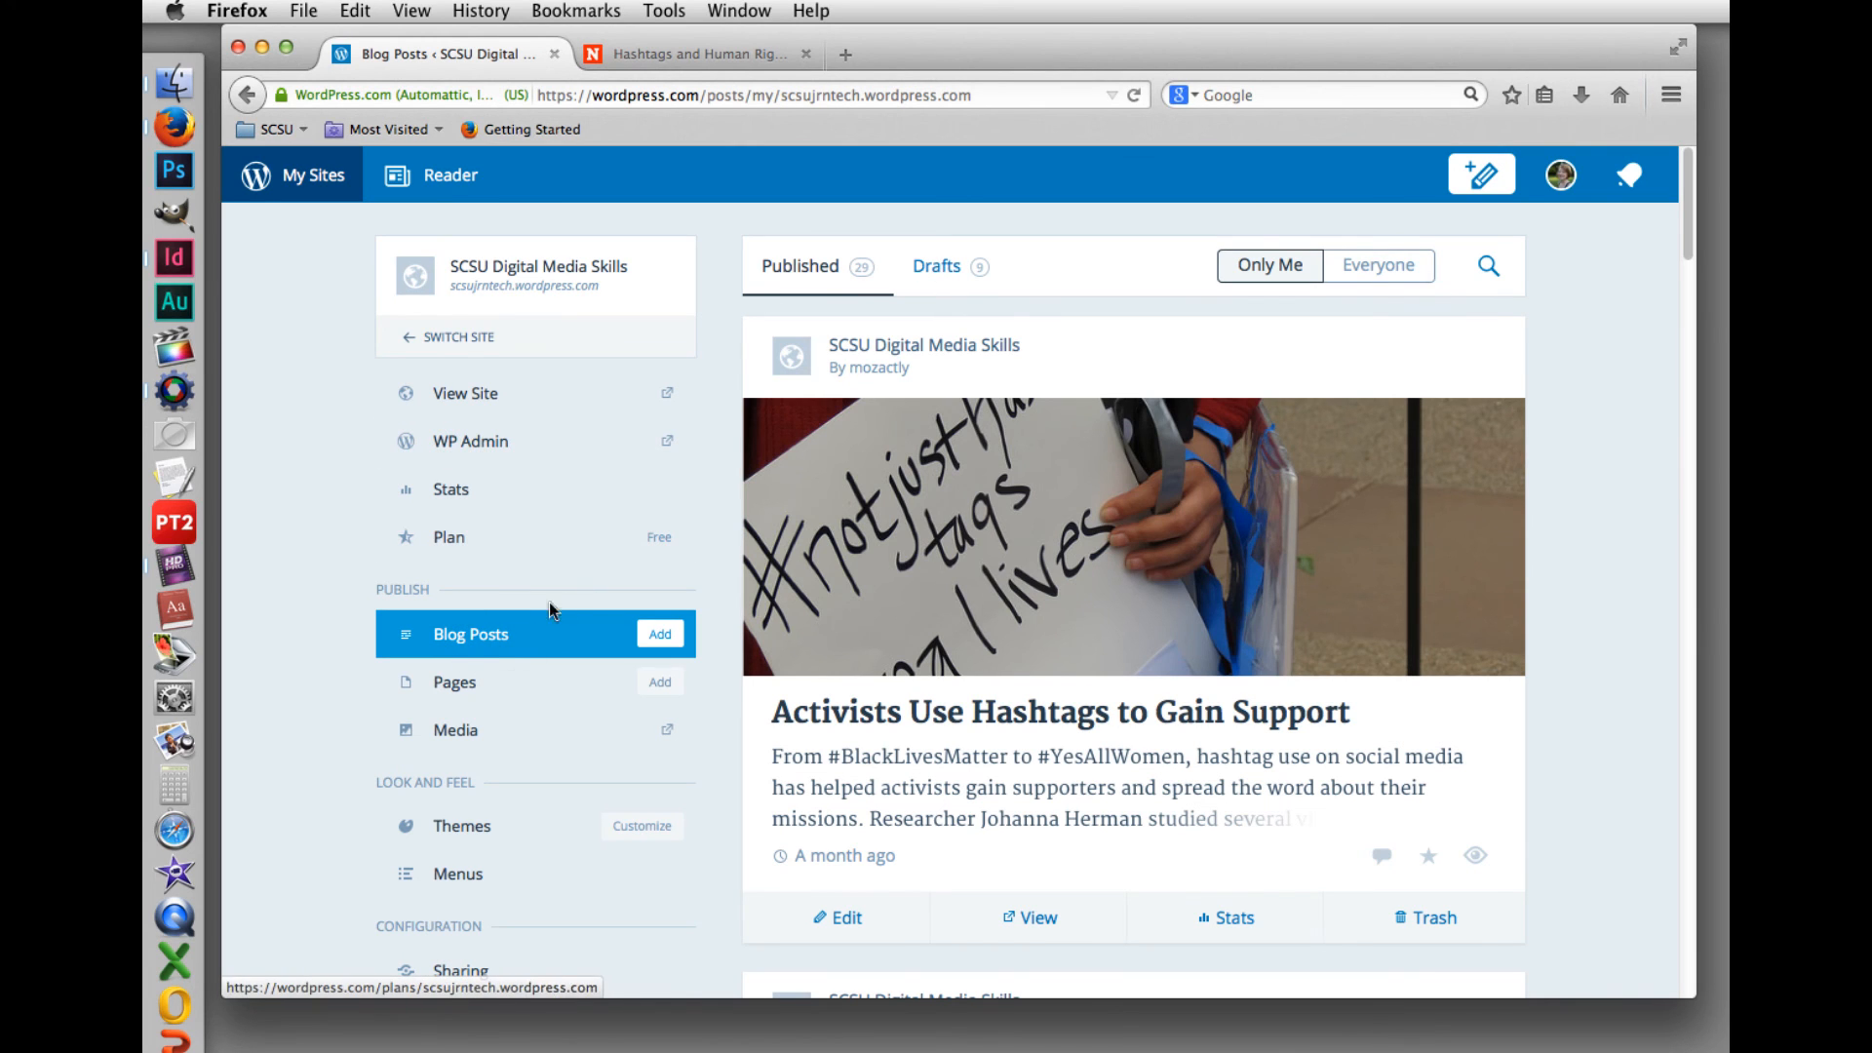
{"action": "left_click", "coordinate": [939, 272]}
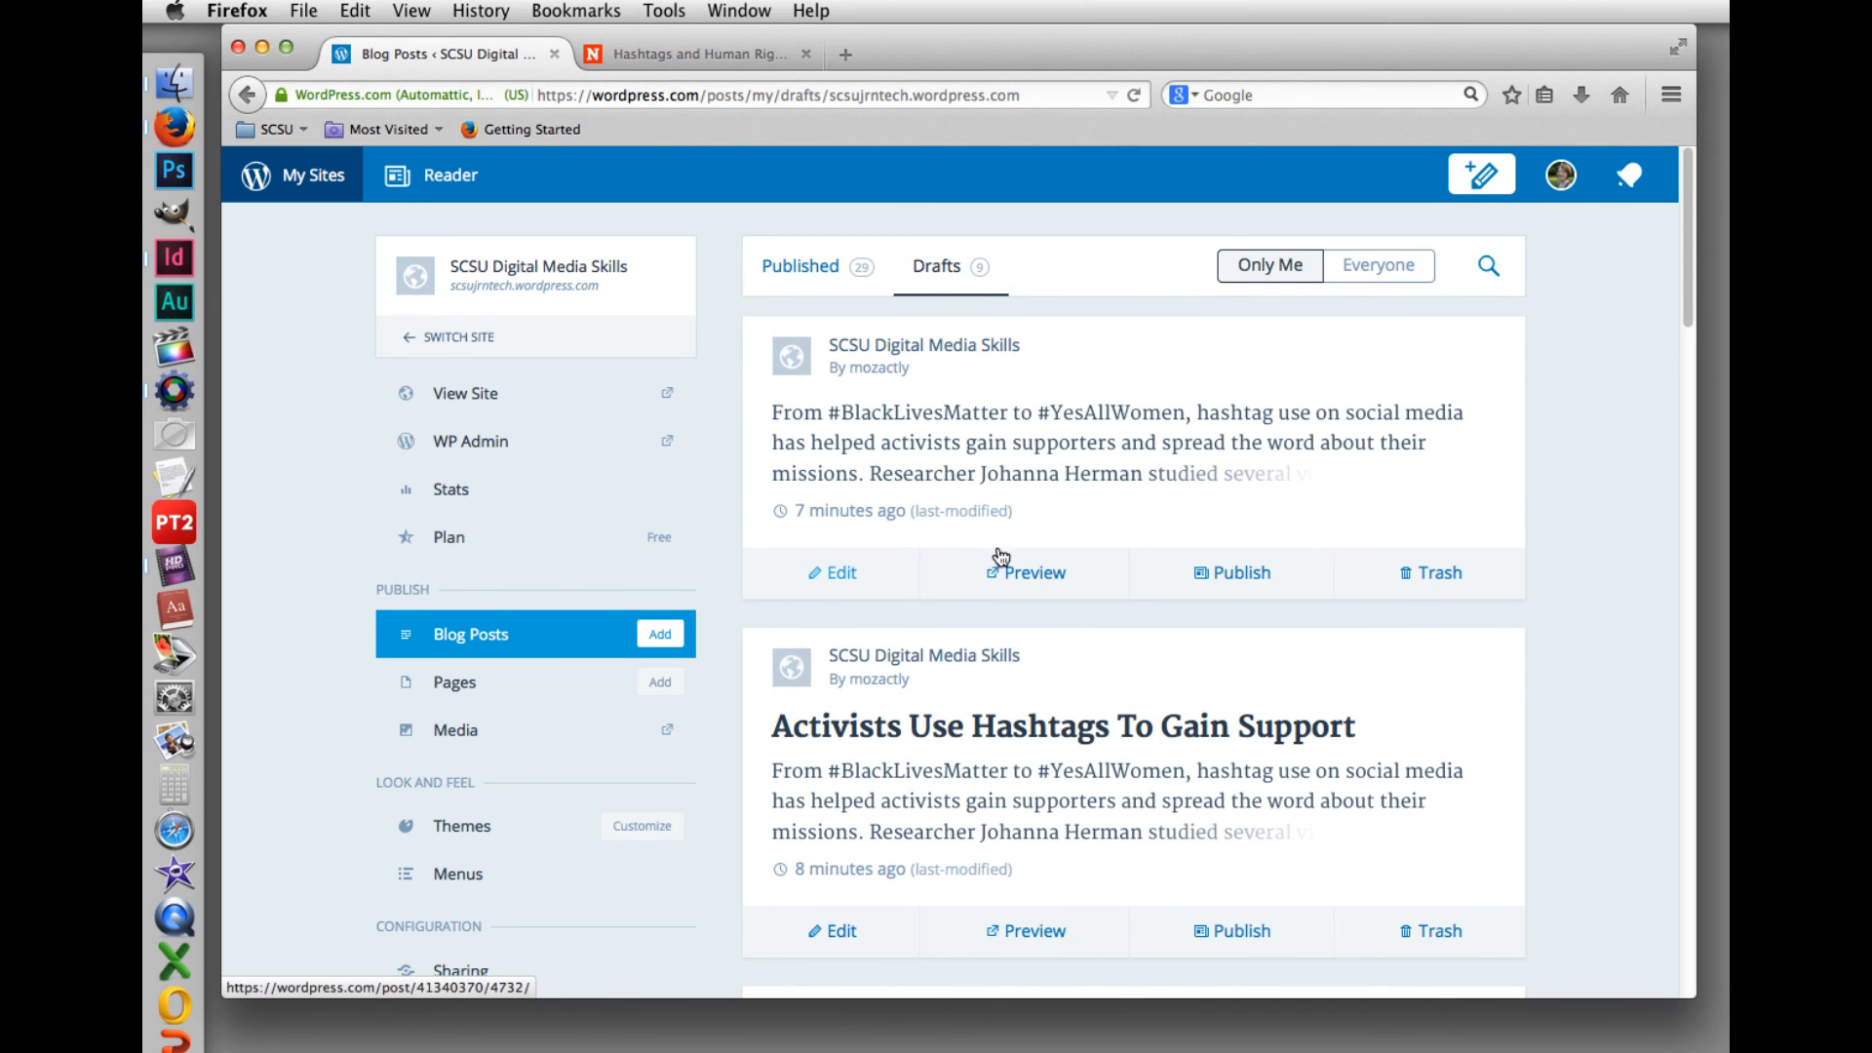
{"action": "left_click", "coordinate": [854, 573]}
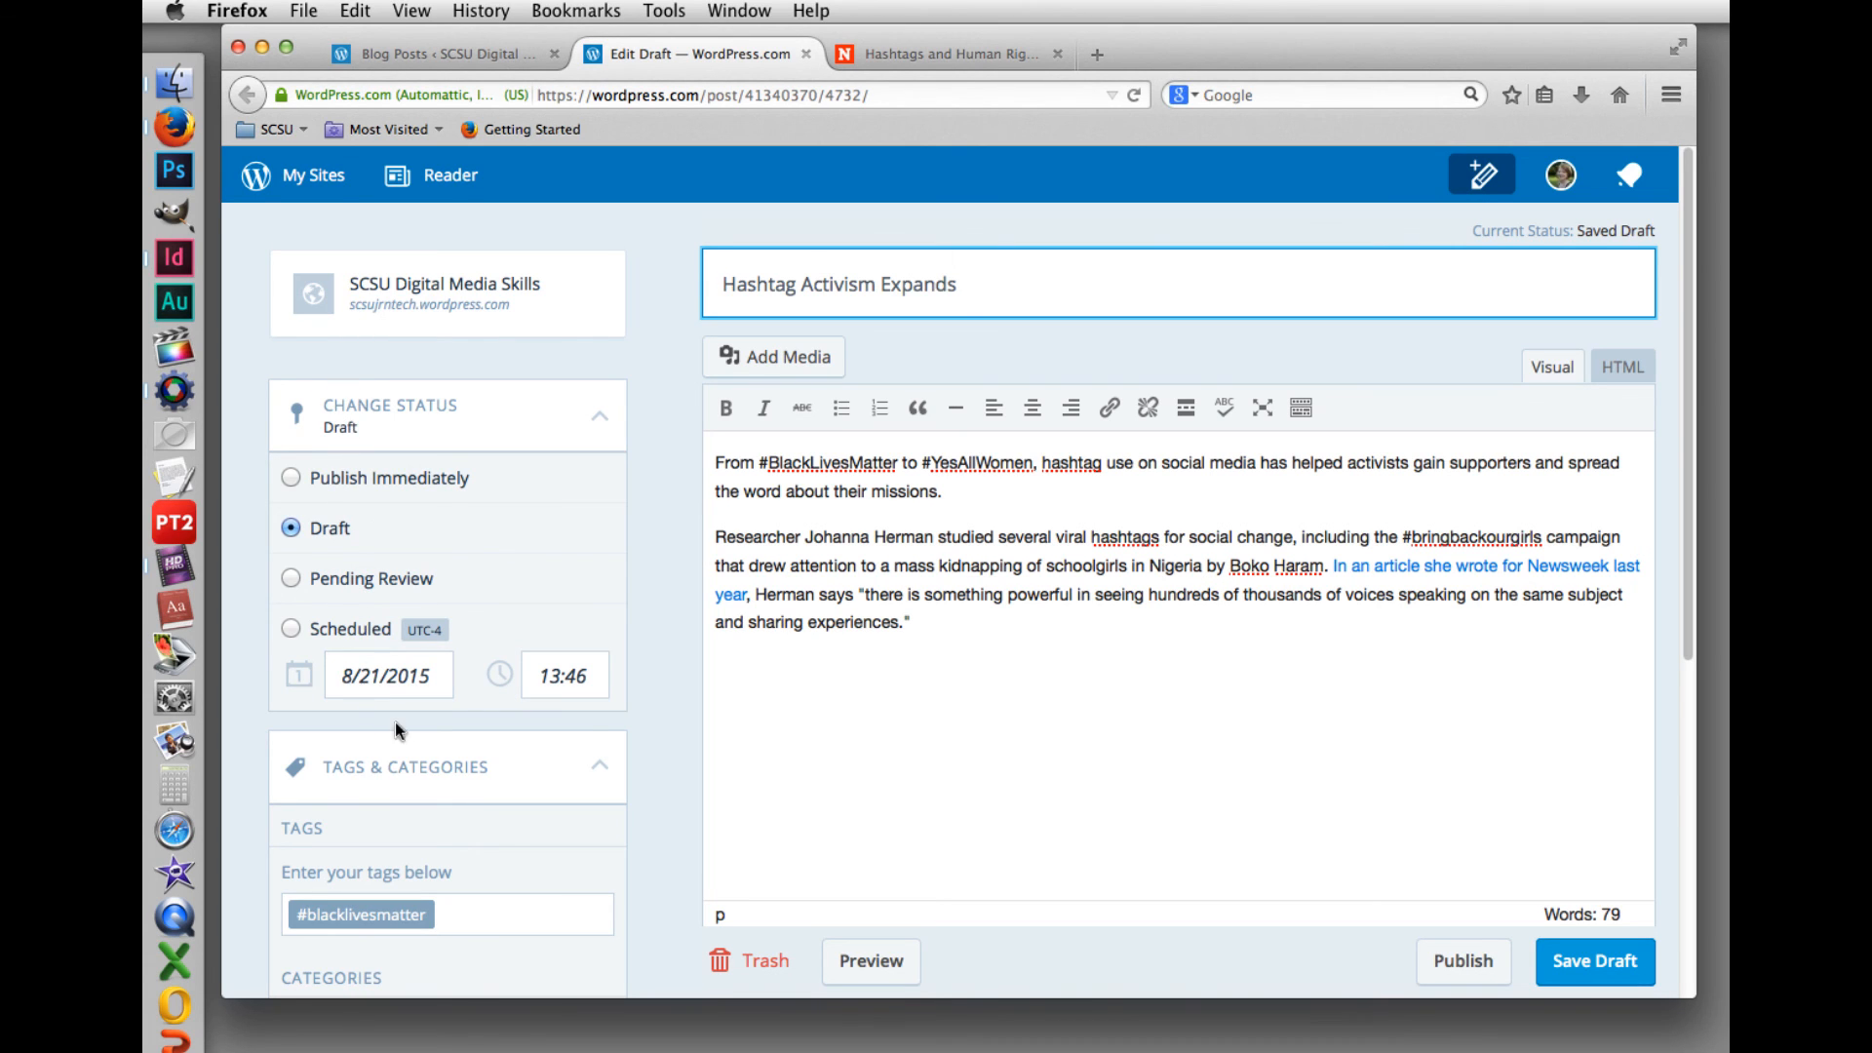
Step: Add the Technology category to the draft alongside Social Media
{"action": "left_click_drag", "start_coordinate": [1687, 259], "coordinate": [1685, 536]}
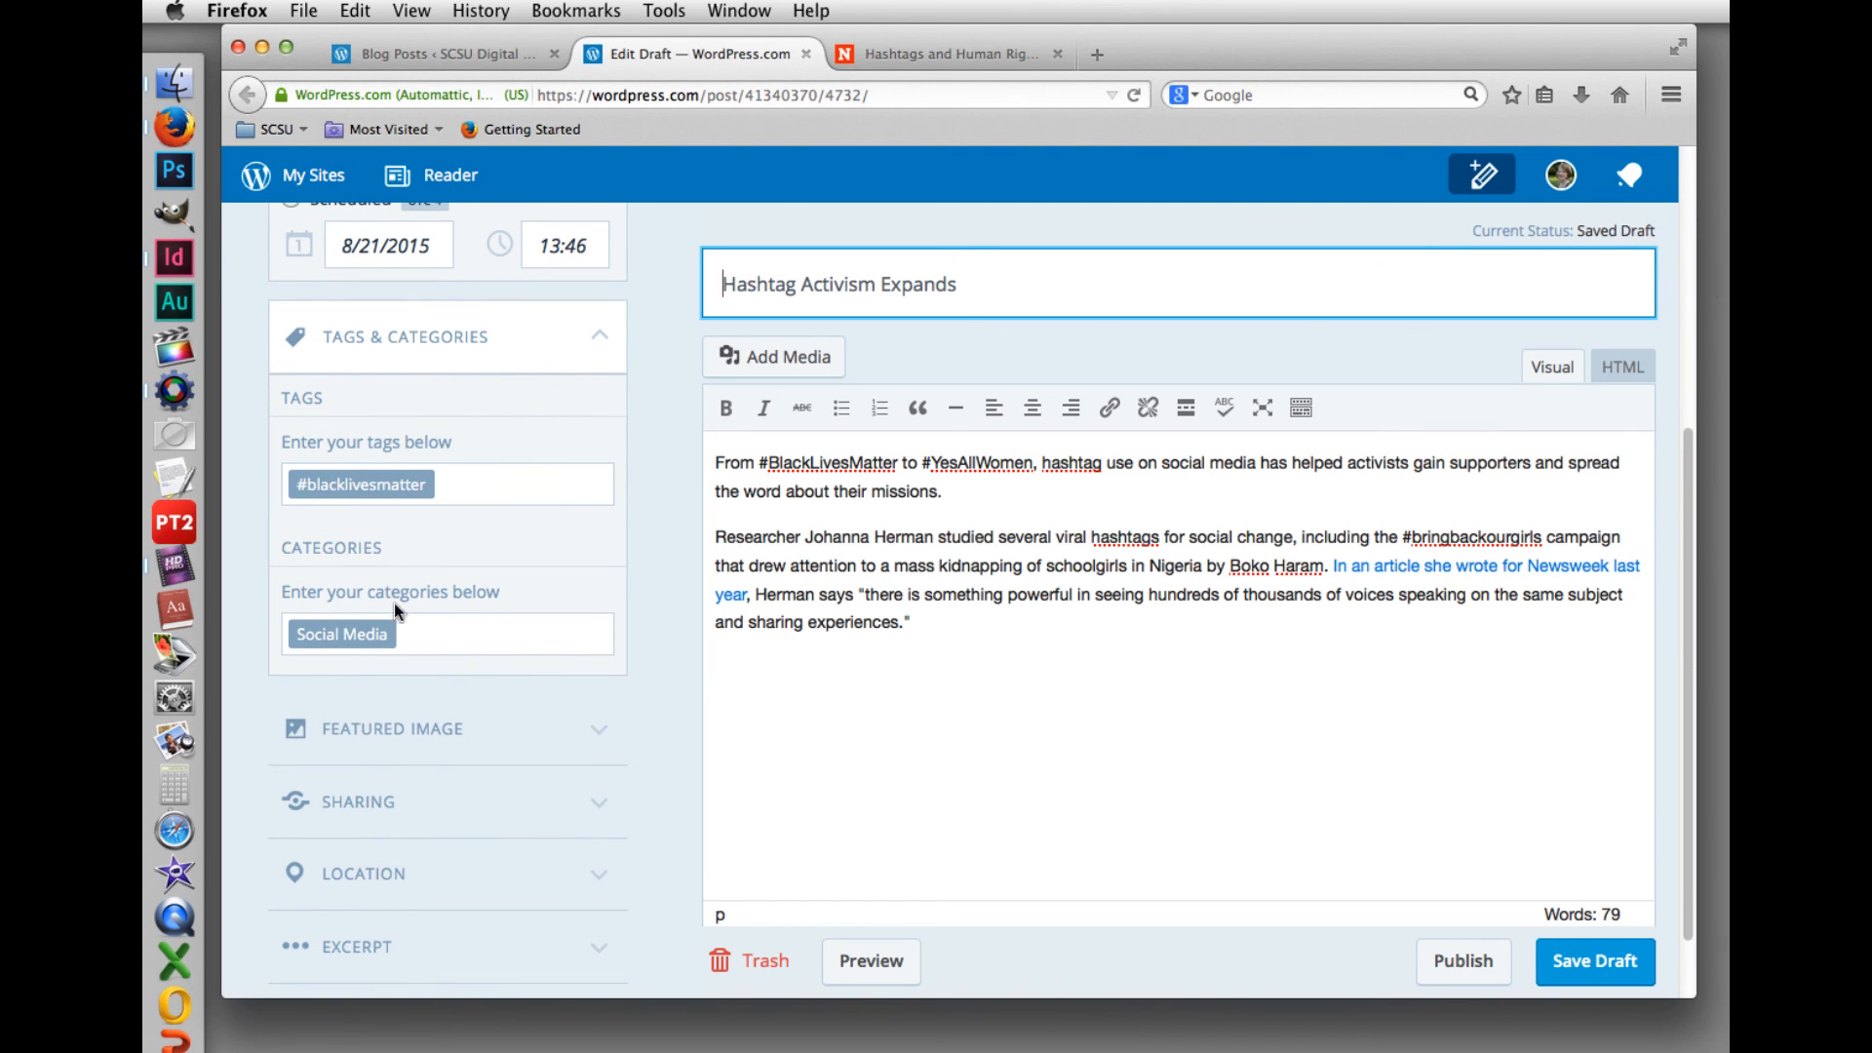
{"action": "left_click", "coordinate": [447, 636]}
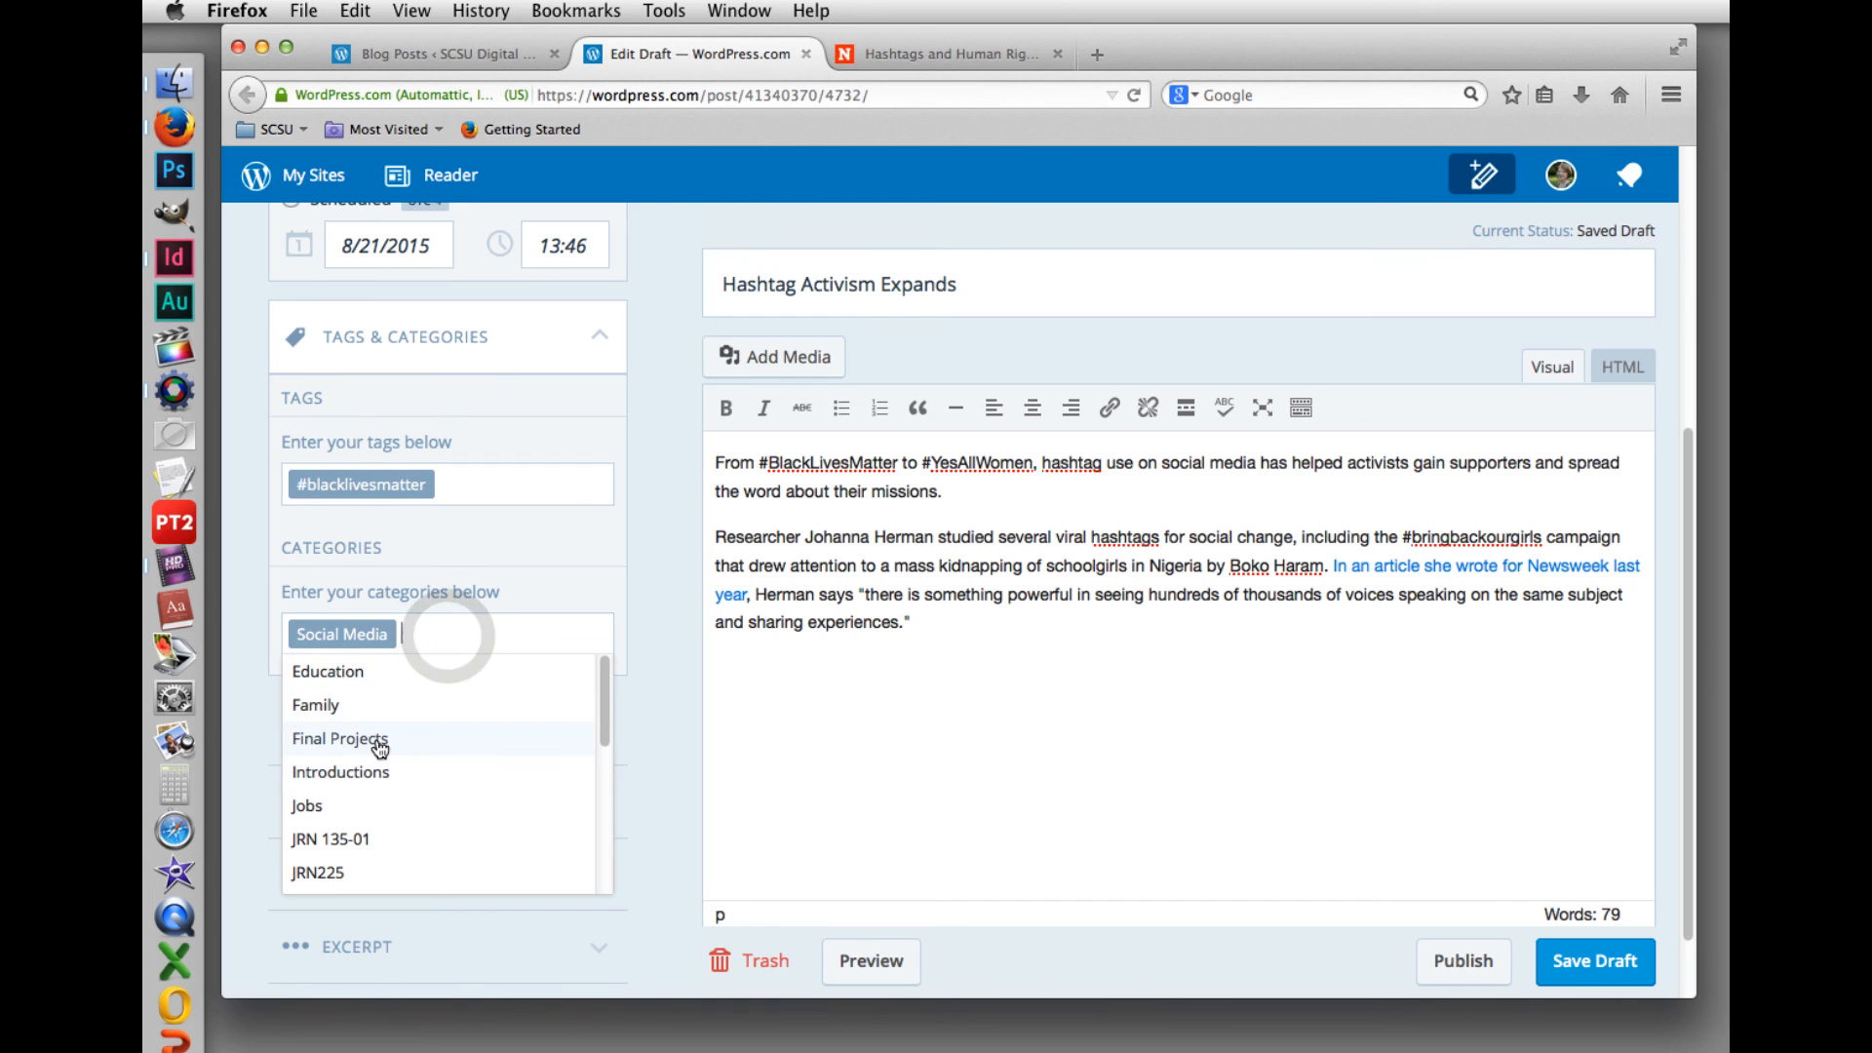
{"action": "left_click_drag", "start_coordinate": [601, 727], "coordinate": [607, 837]}
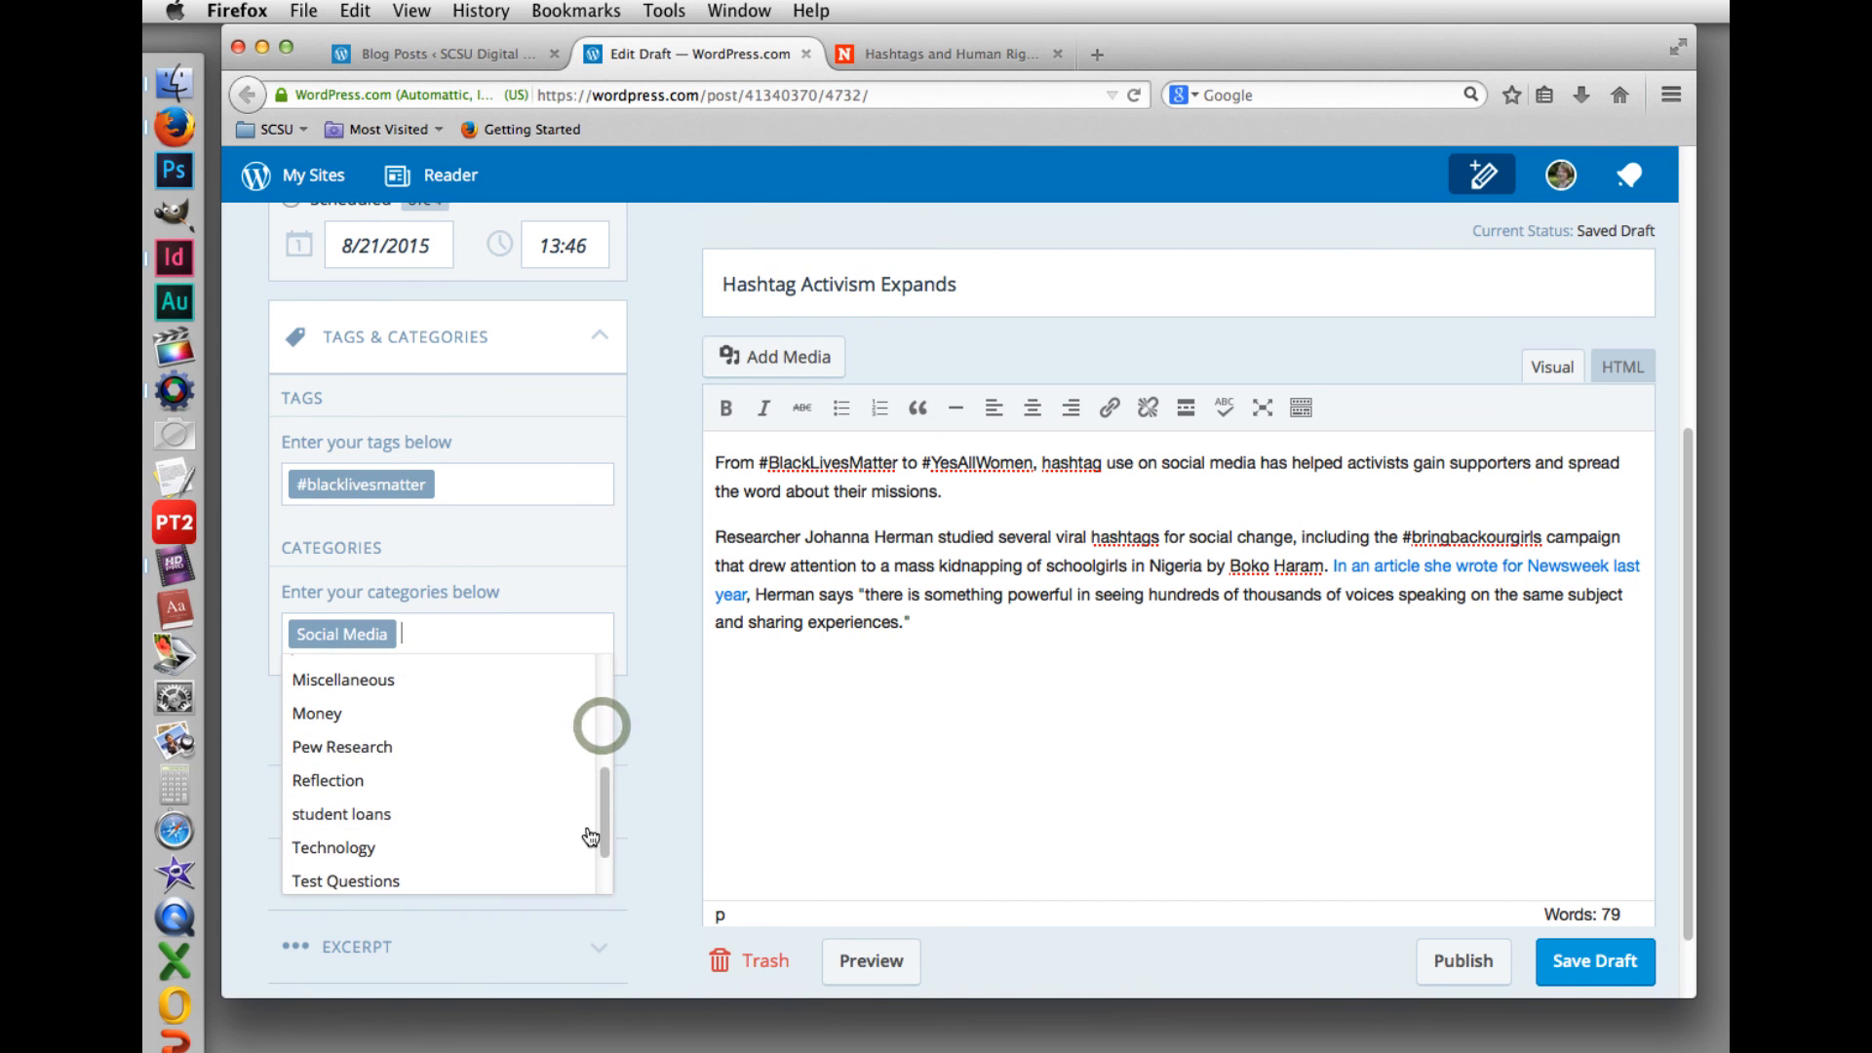
{"action": "left_click", "coordinate": [372, 851]}
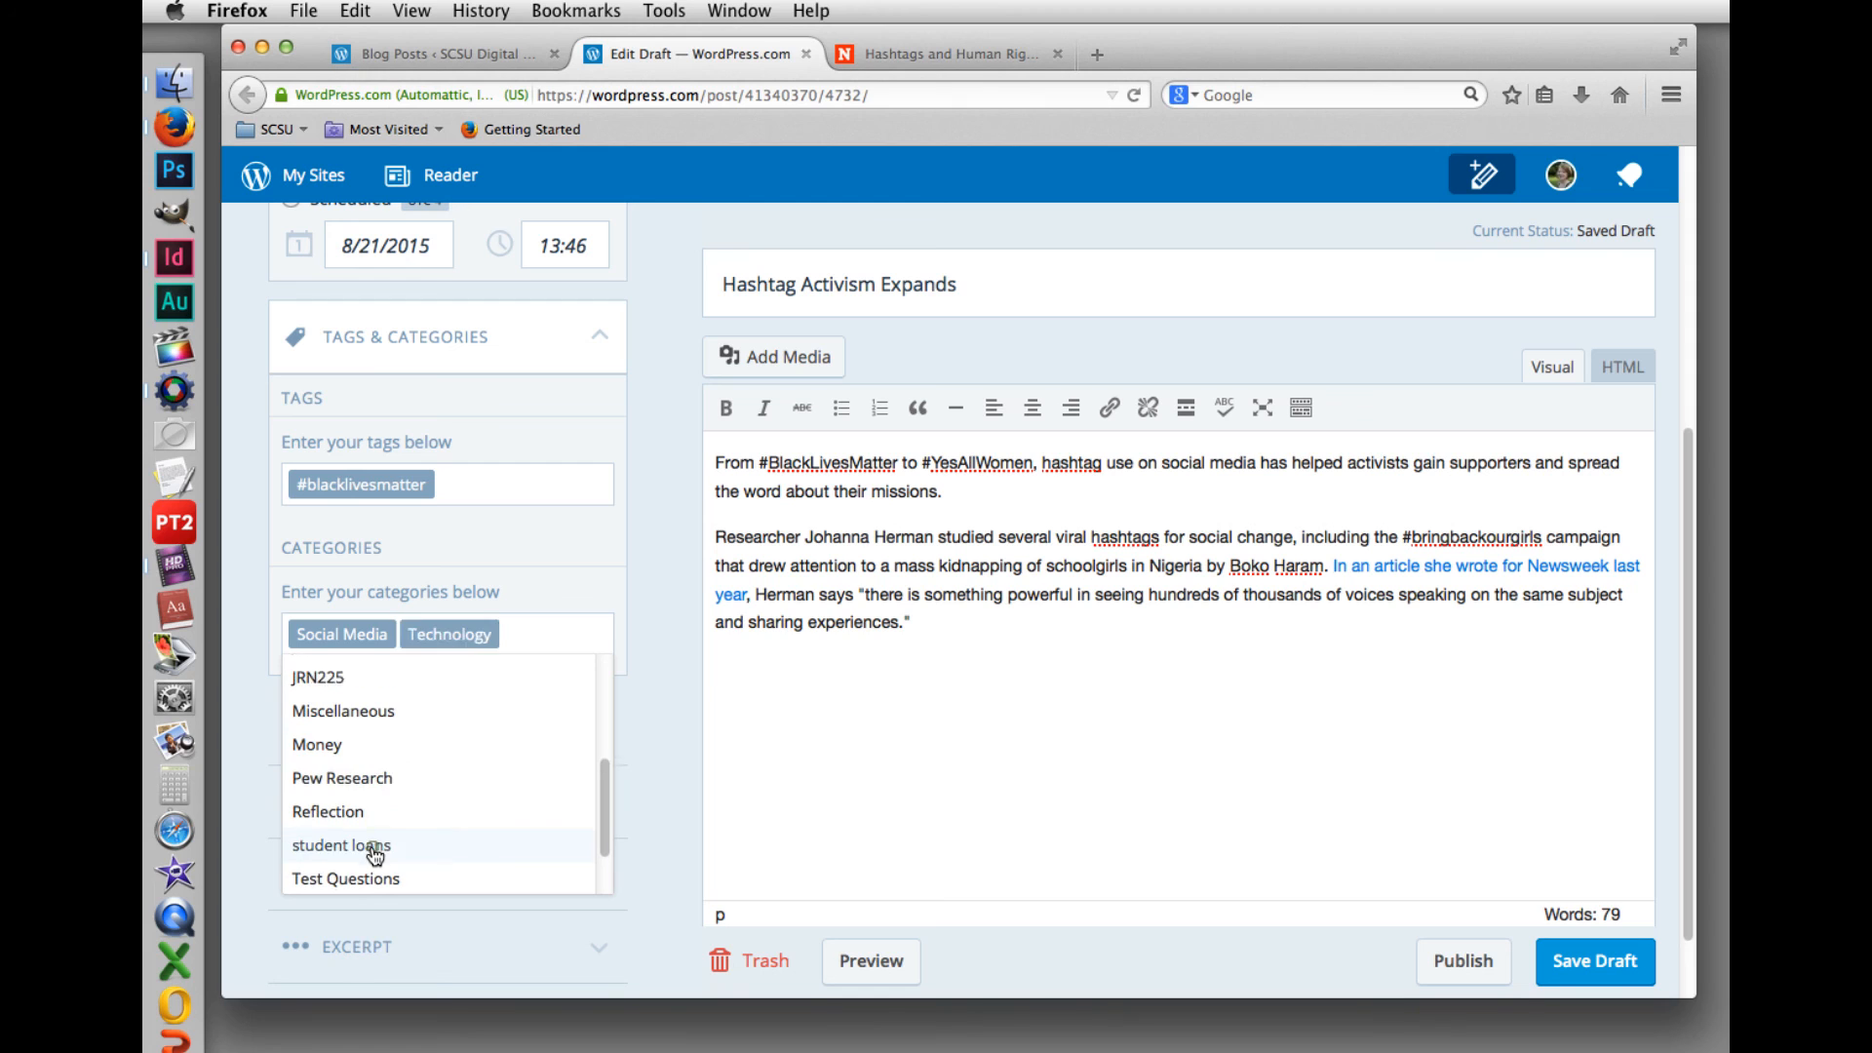
{"action": "left_click", "coordinate": [550, 582]}
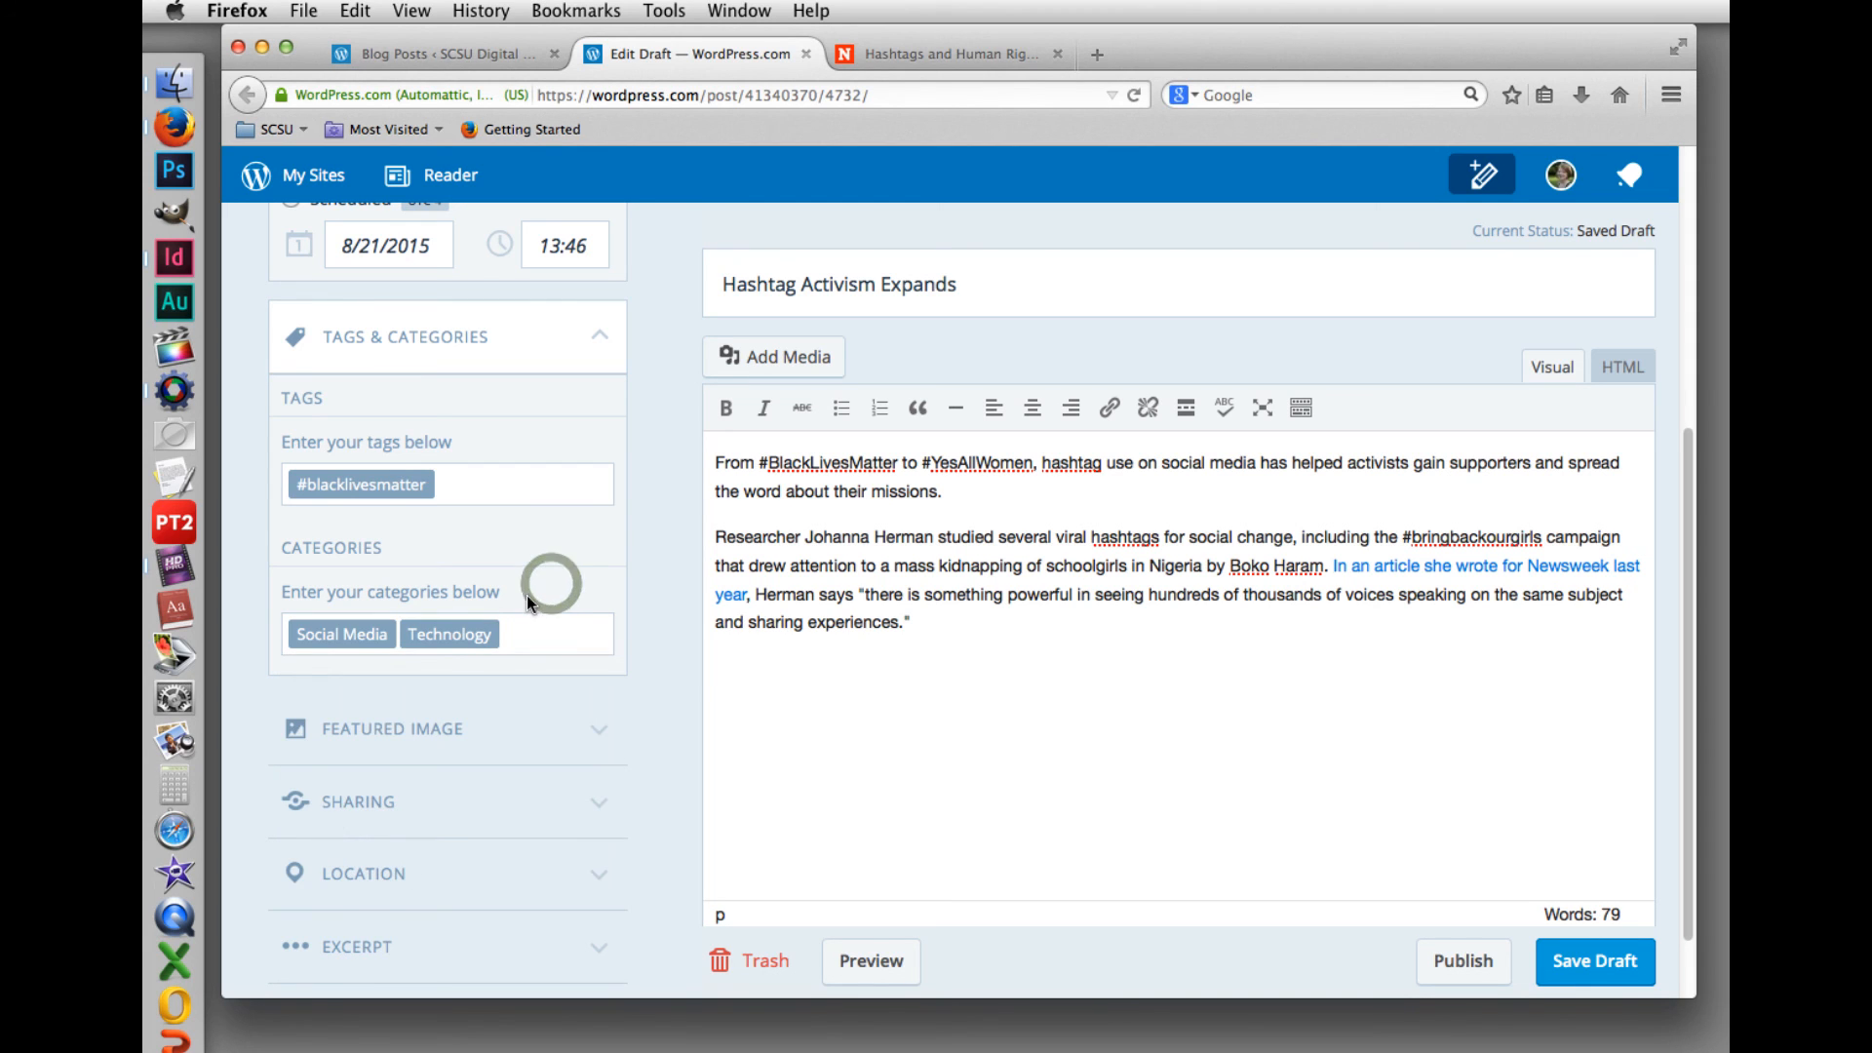